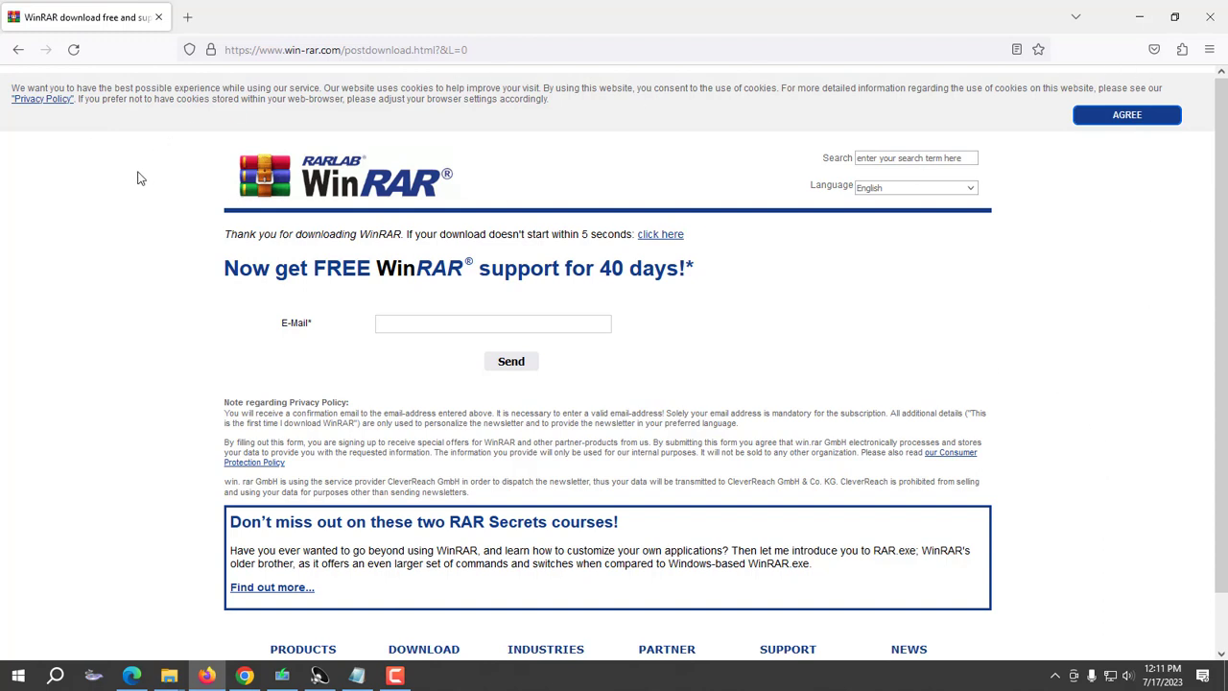
Download the WinRAR 6.22 English 64 bit installer from the WinRAR download page and minimize the browser.
scroll(135, 179, down, 2)
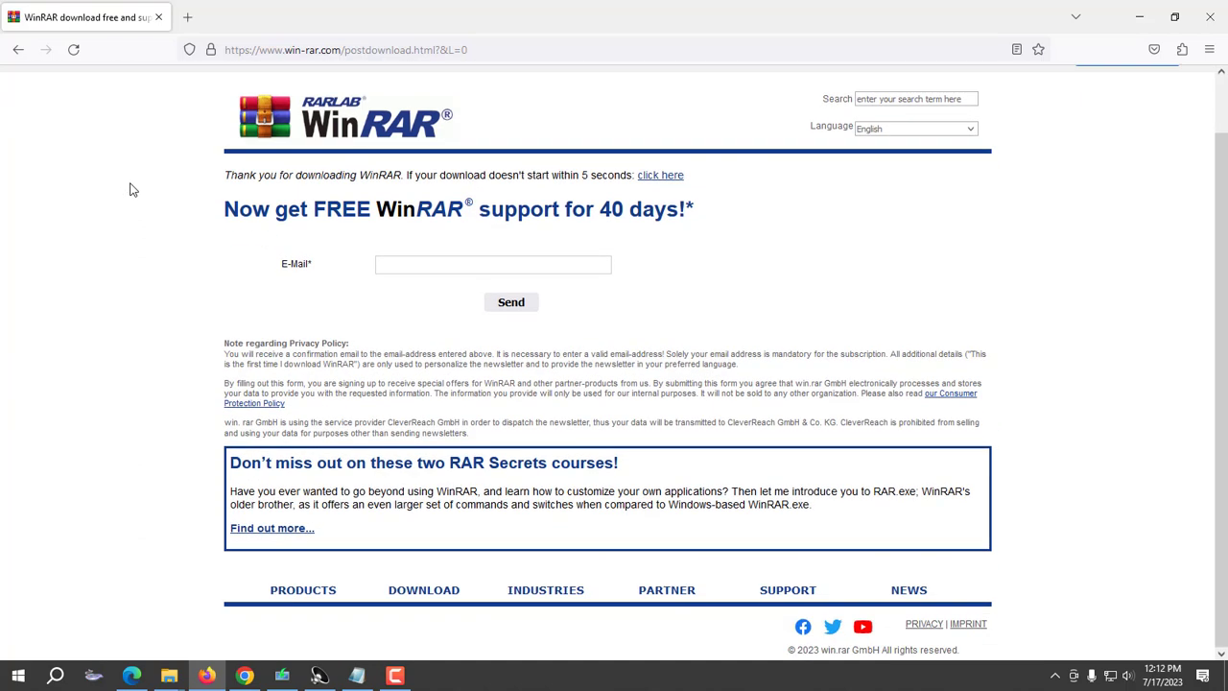
click(425, 591)
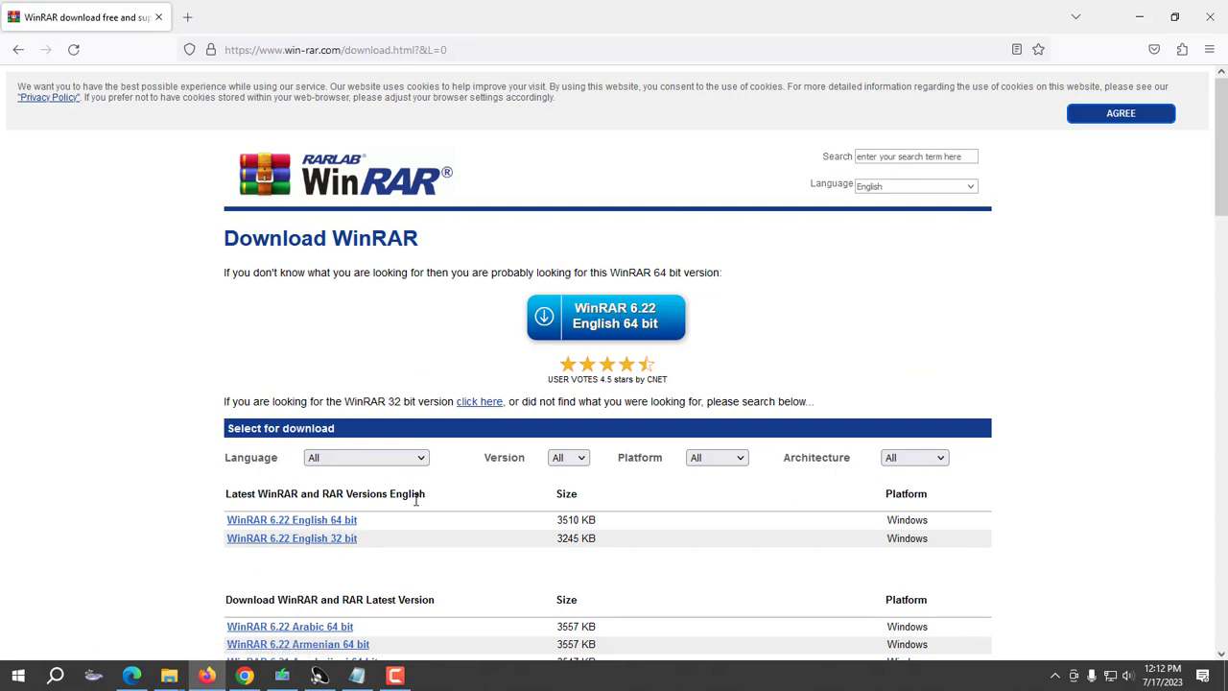
click(606, 319)
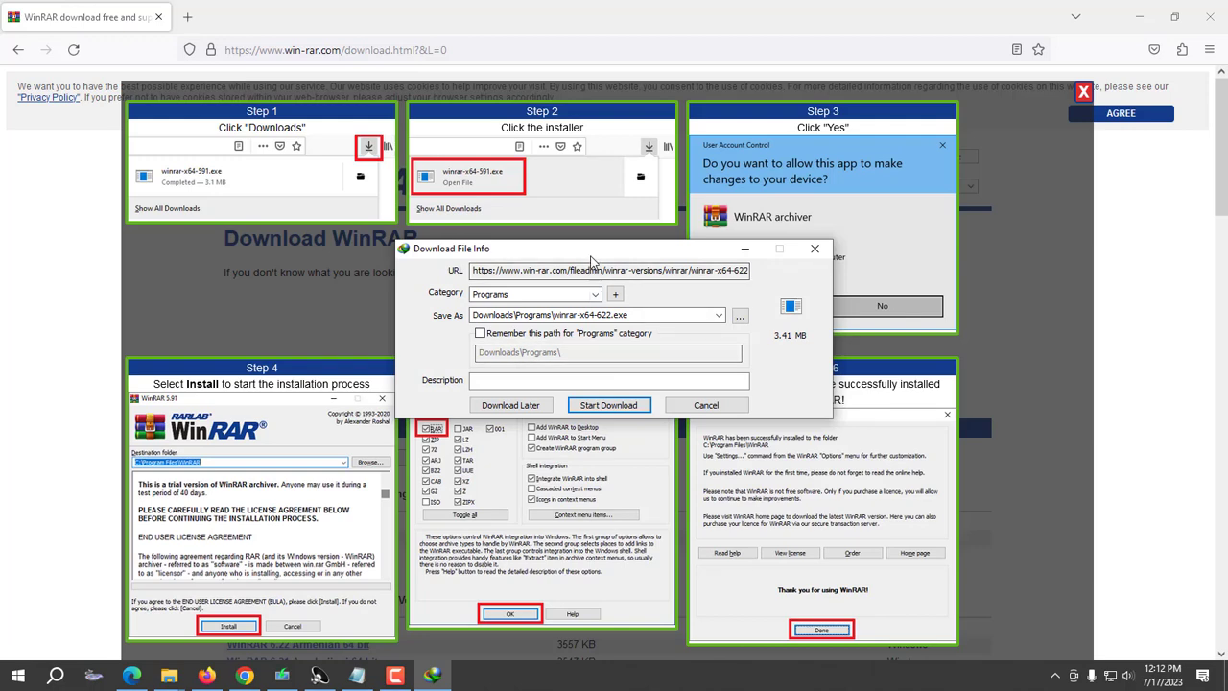
drag(593, 257, 549, 362)
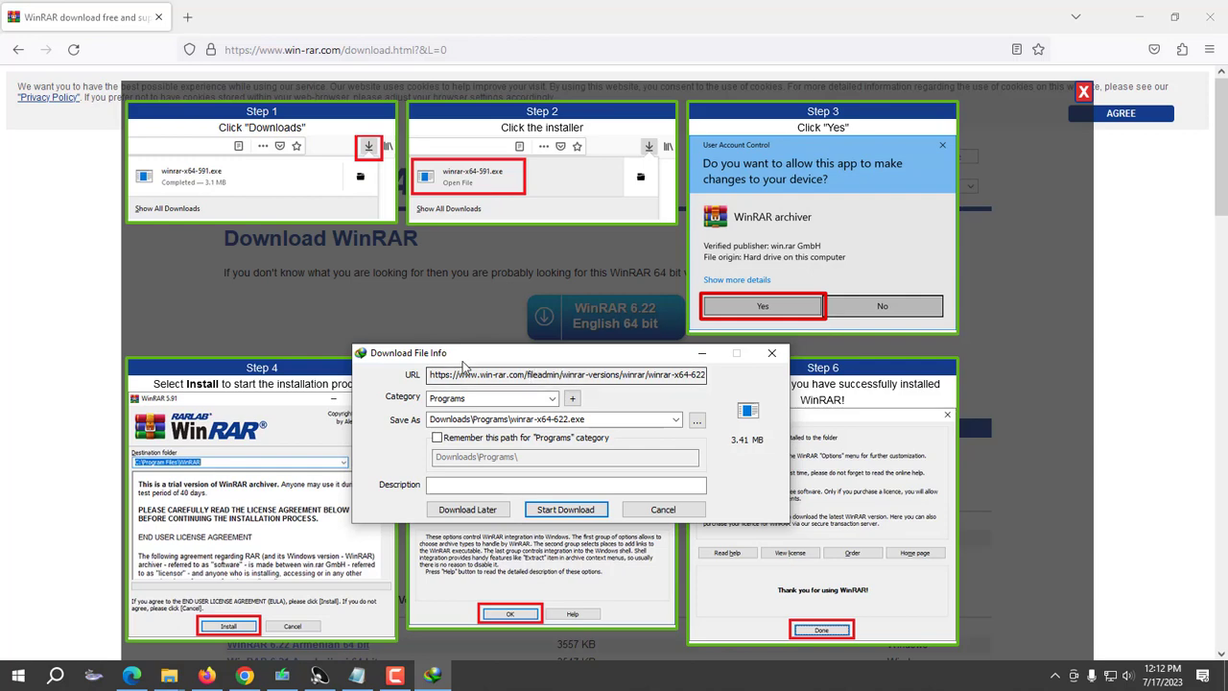
drag(547, 361, 472, 374)
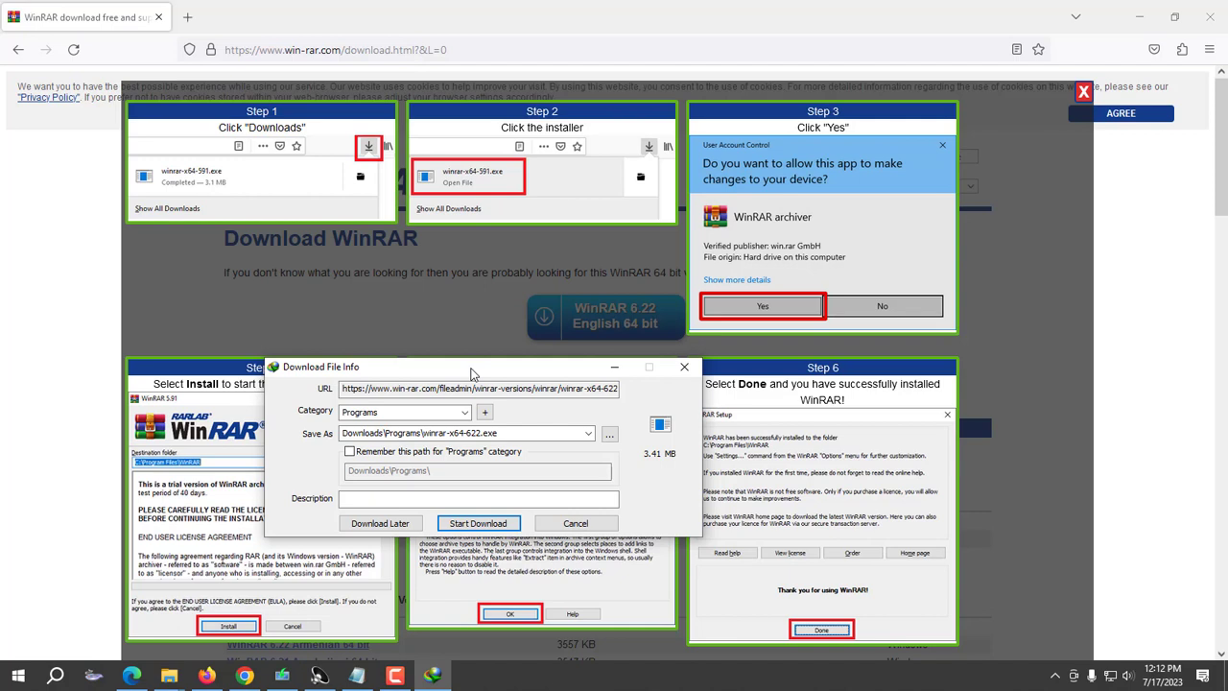
drag(471, 374, 600, 363)
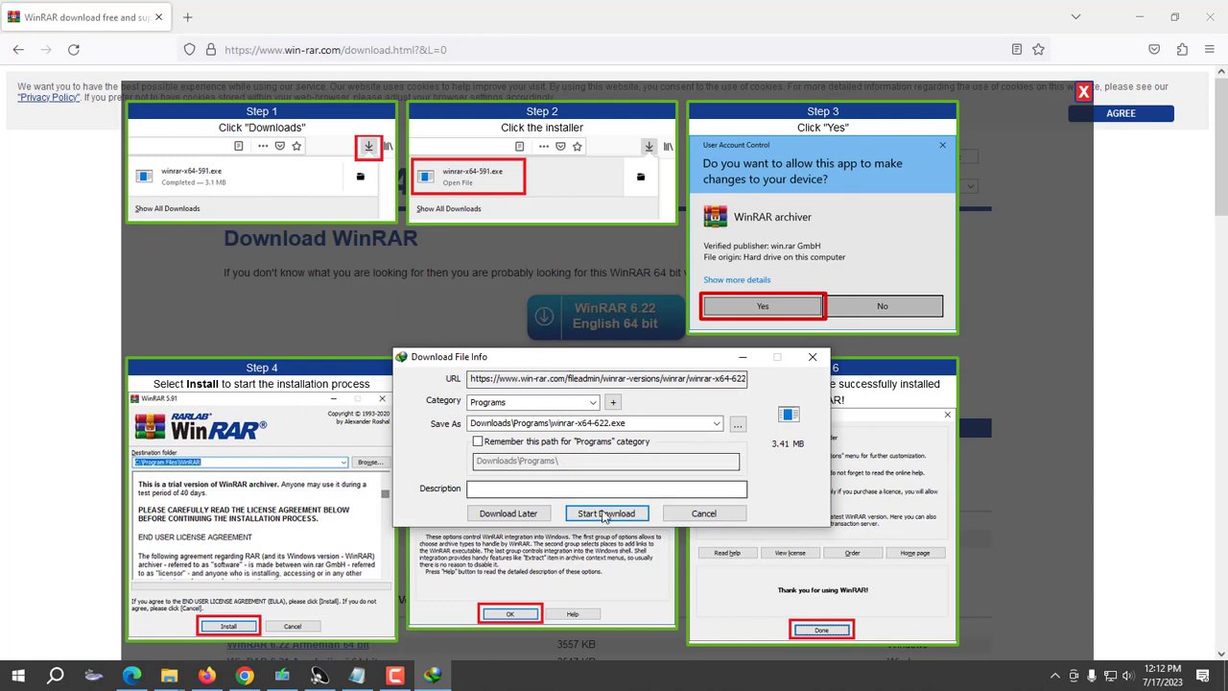
click(606, 515)
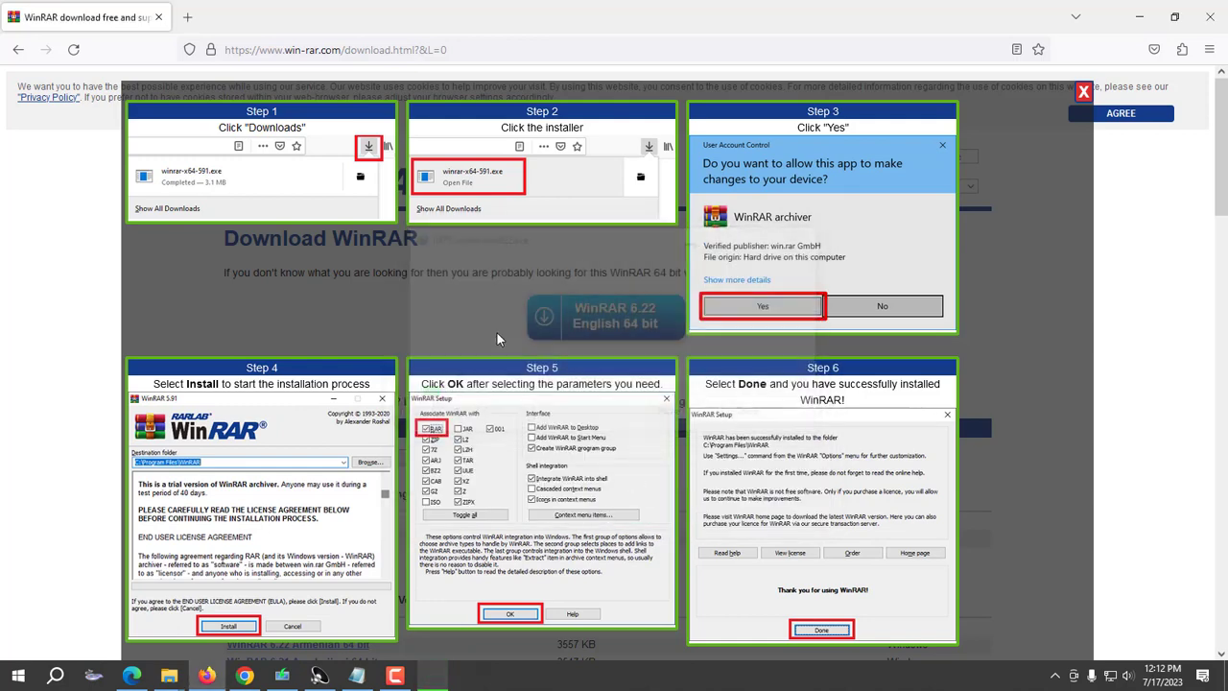
click(1139, 16)
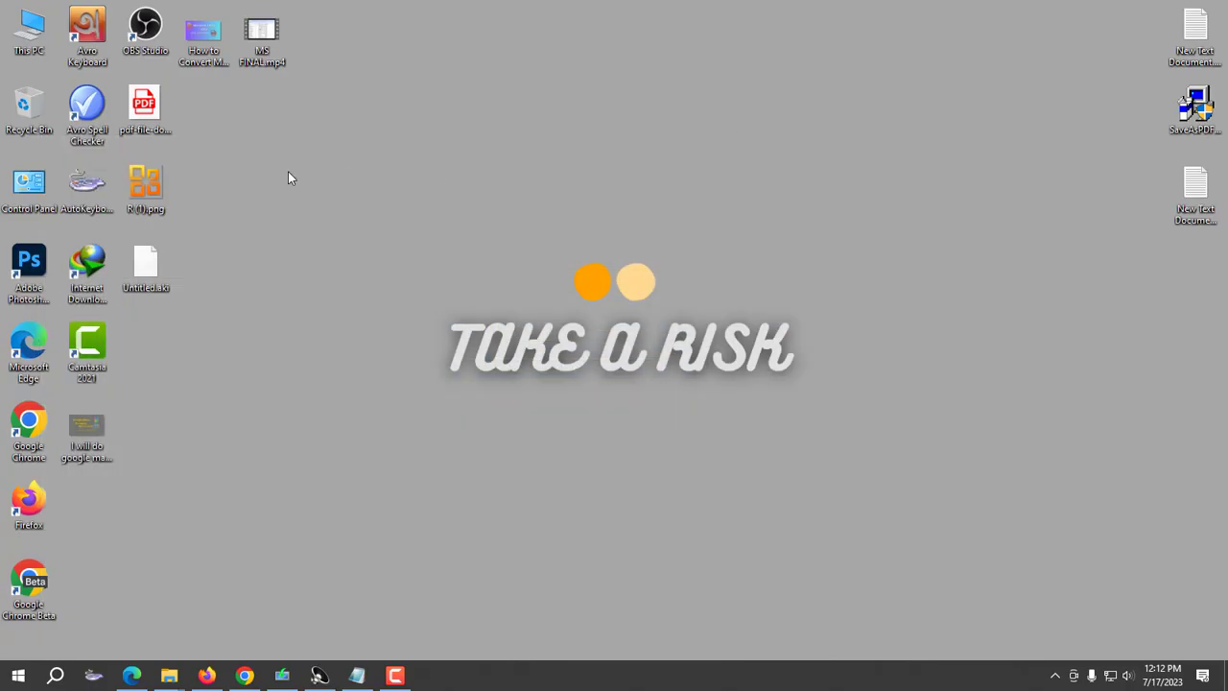
Run winrar-x64-622.exe from the Programs folder inside Downloads.
double_click(23, 34)
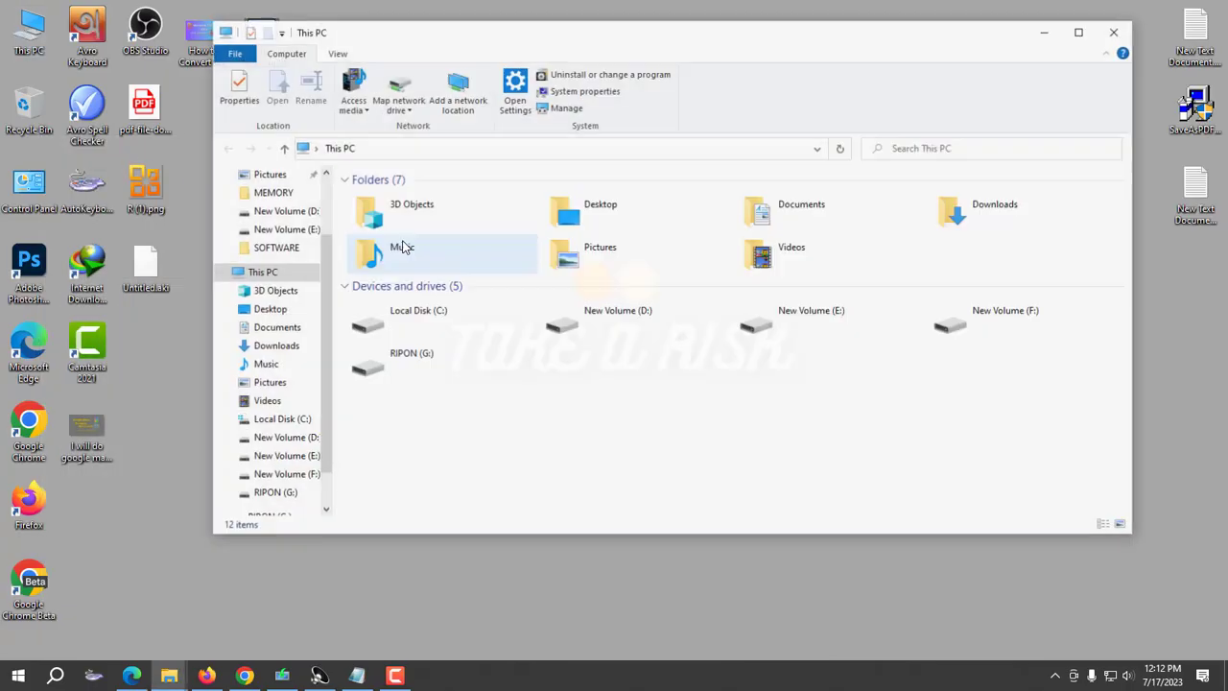
double_click(988, 223)
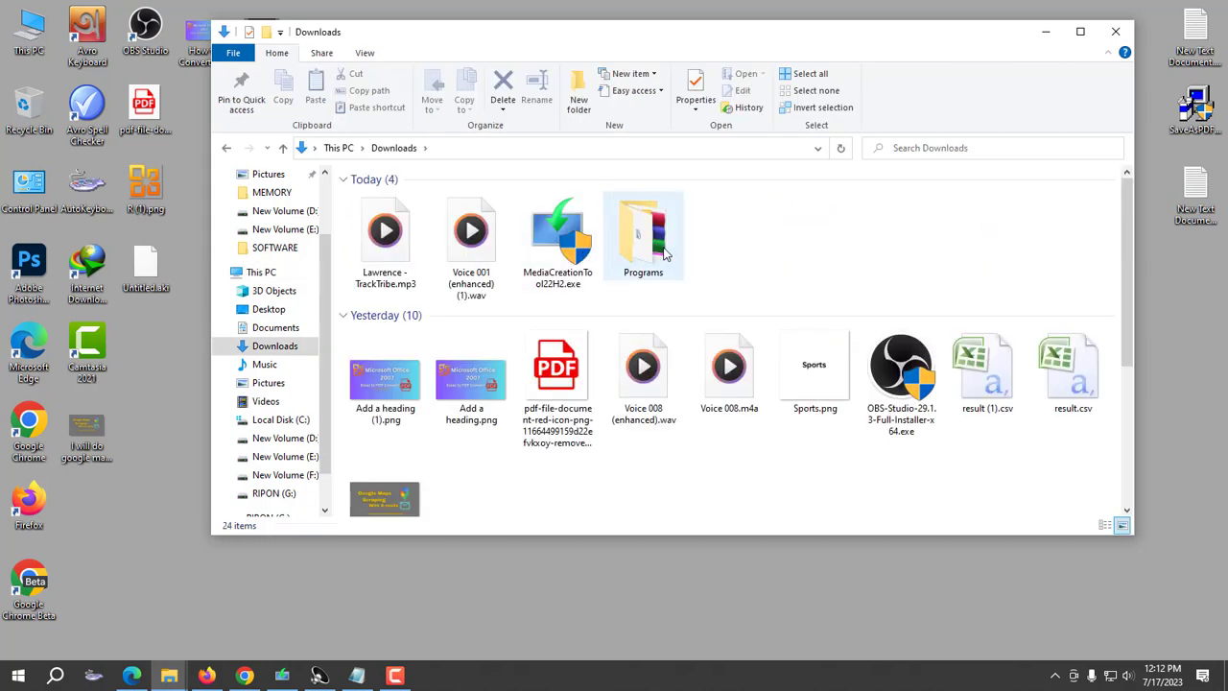
double_click(665, 253)
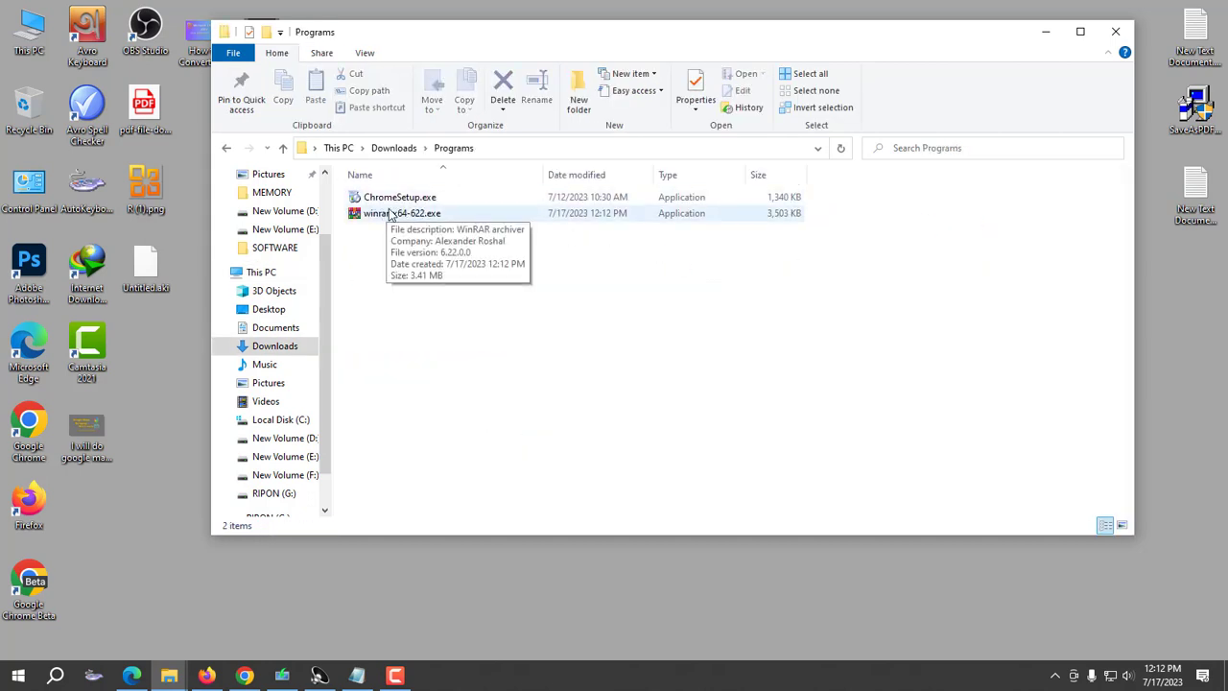
click(227, 148)
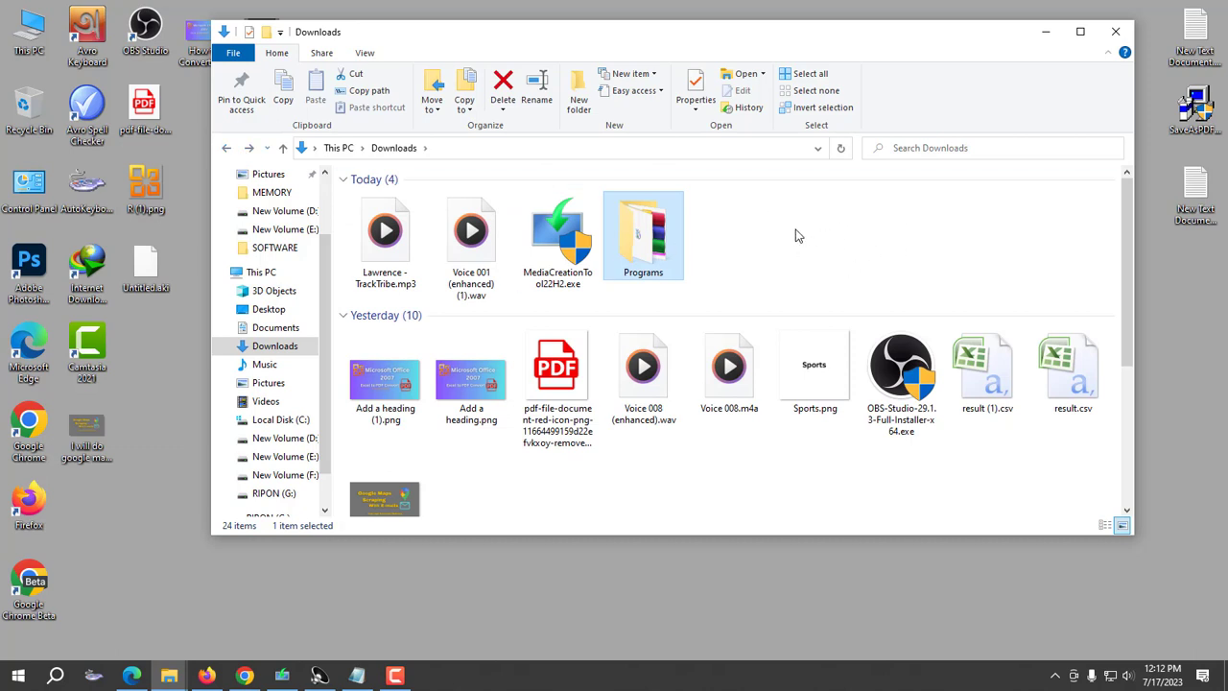
double_click(664, 242)
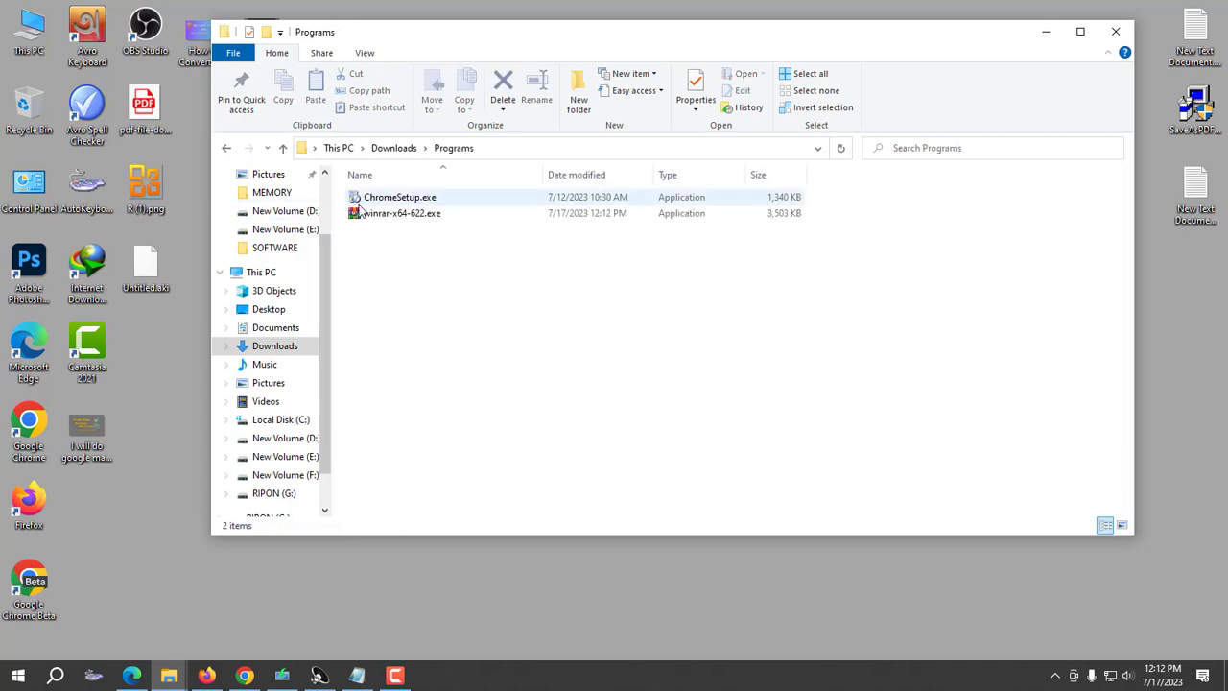
click(409, 218)
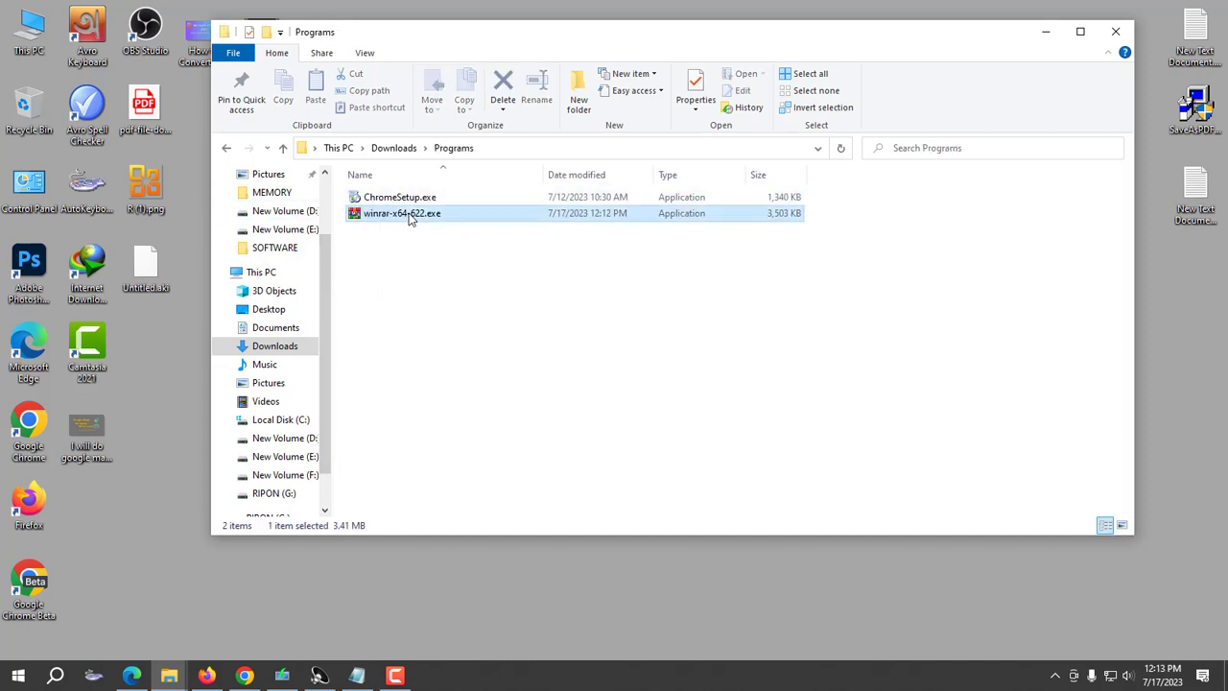
double_click(409, 218)
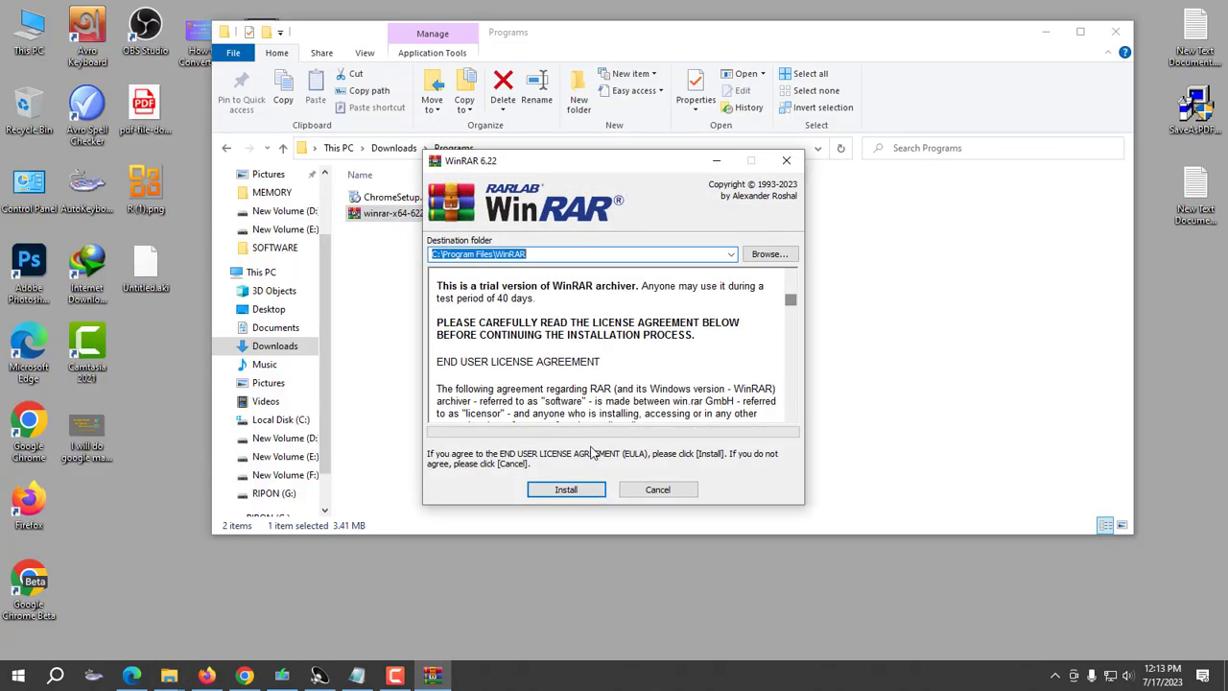
Install WinRAR with the default destination folder and setup options, then close the open folder windows.
click(566, 490)
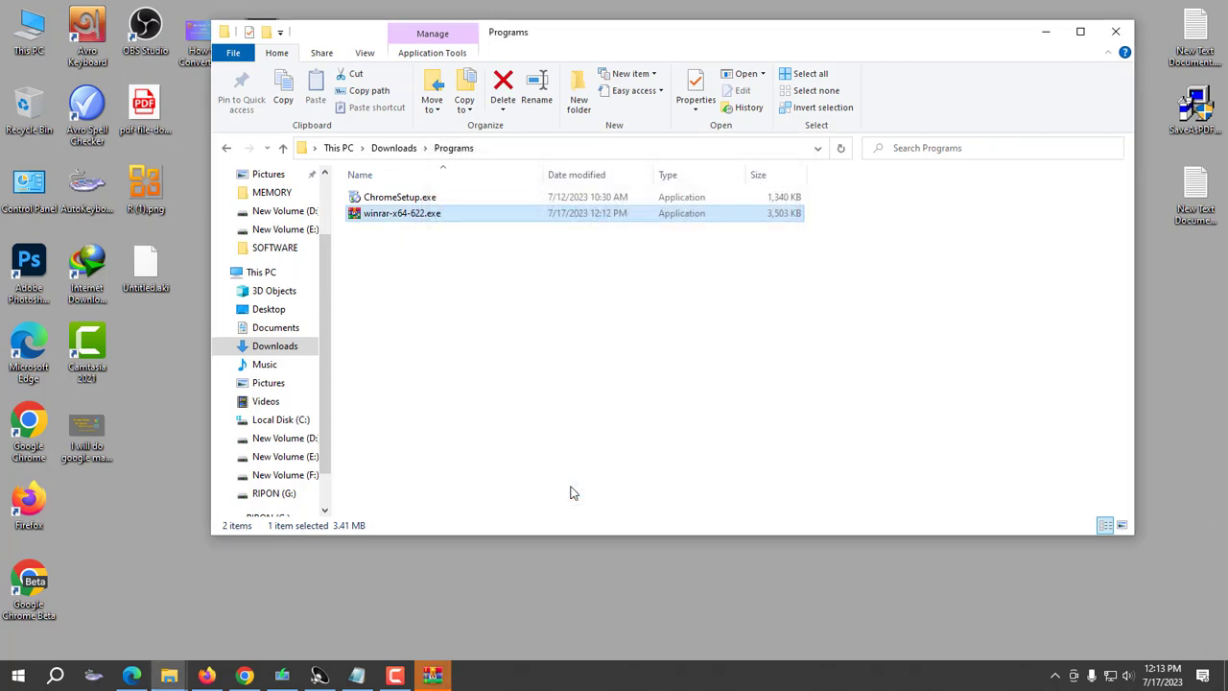
click(571, 484)
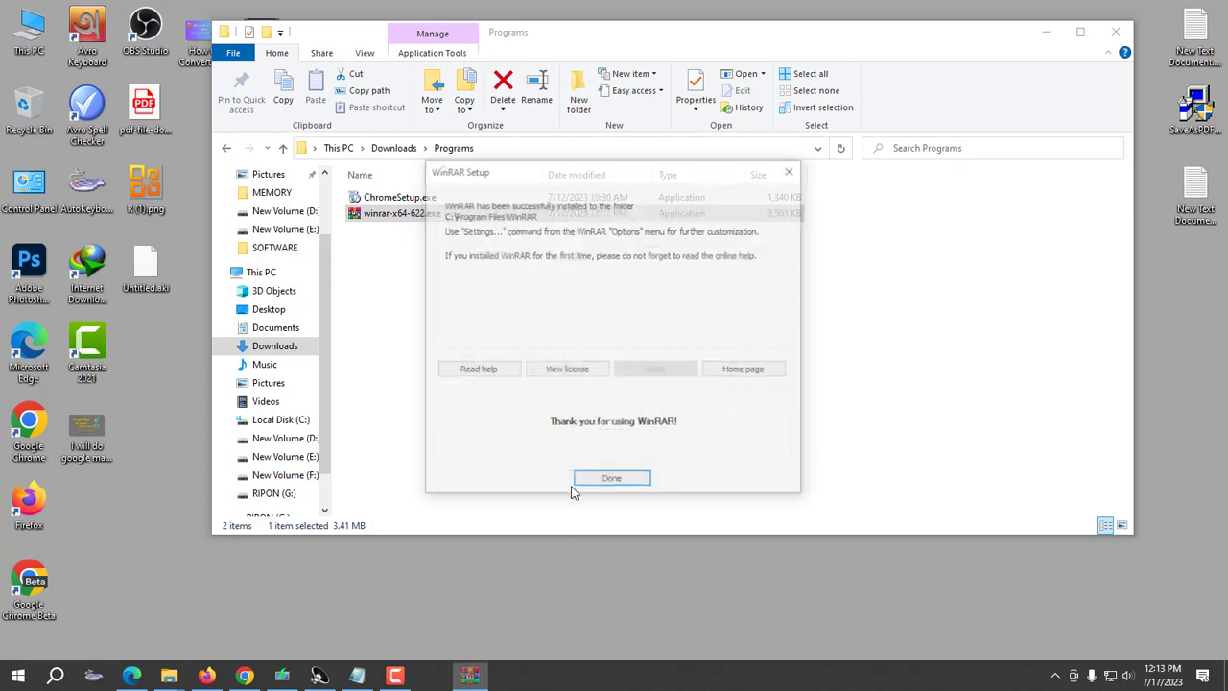
click(602, 483)
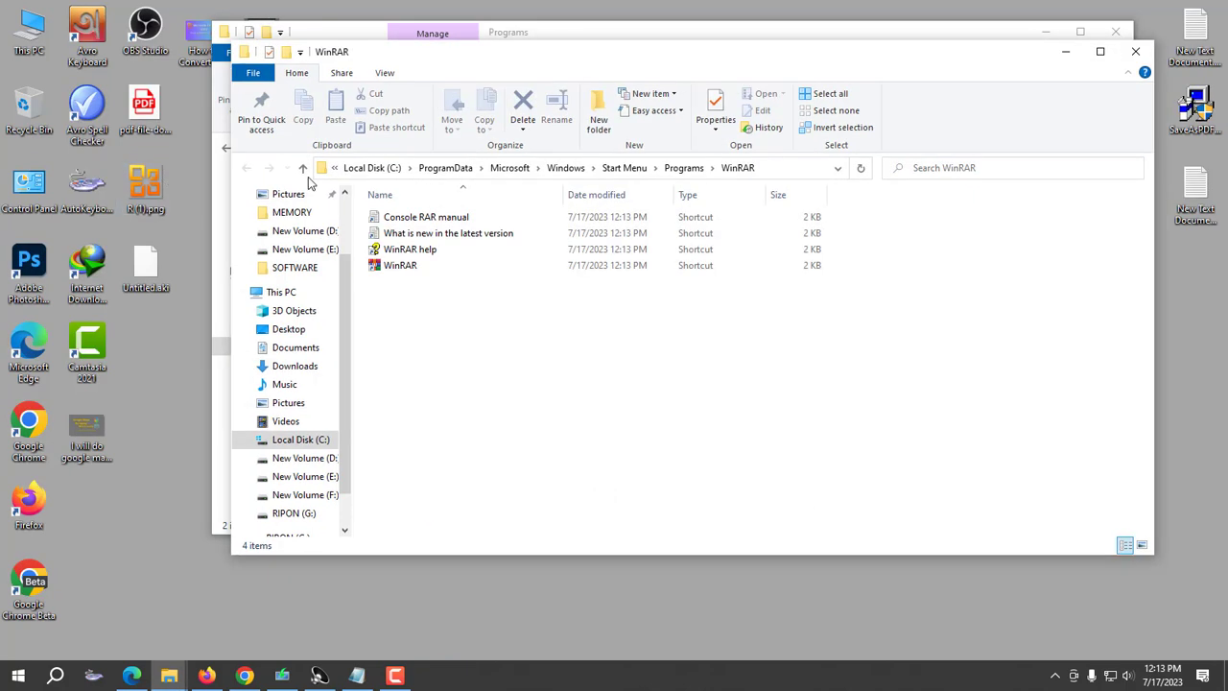
click(1138, 55)
click(1117, 35)
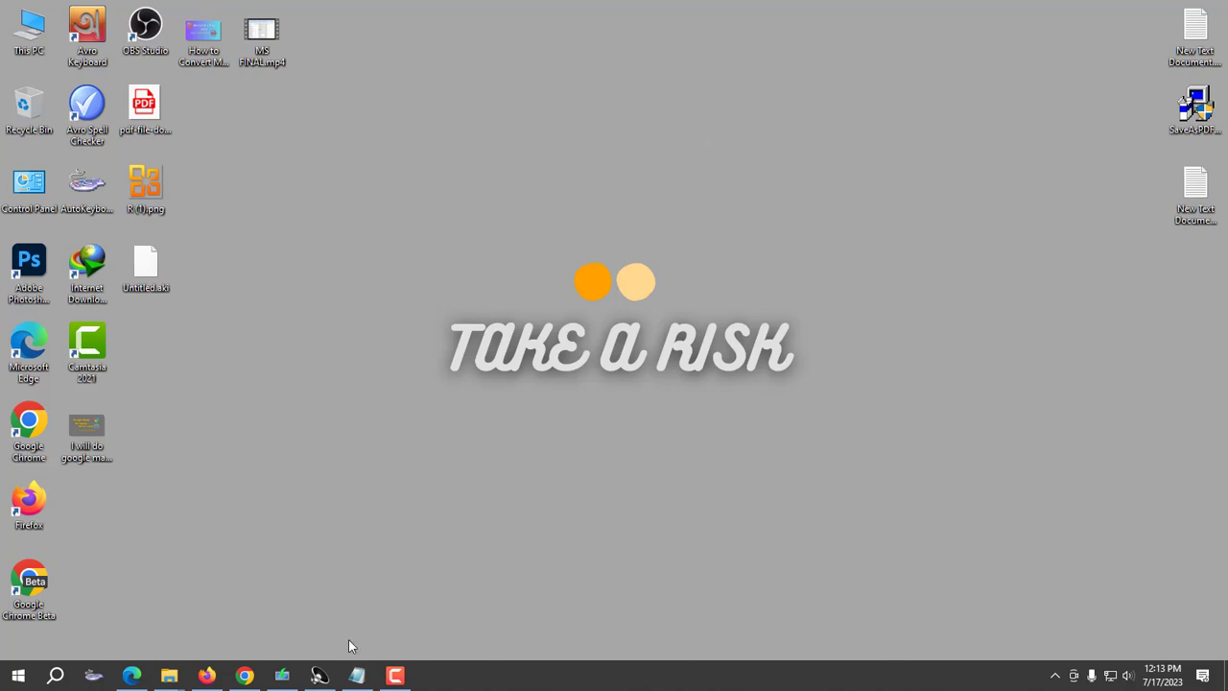
Copy the entire RAR registration data from the open New Text Document (2).txt and minimize its window.
click(356, 676)
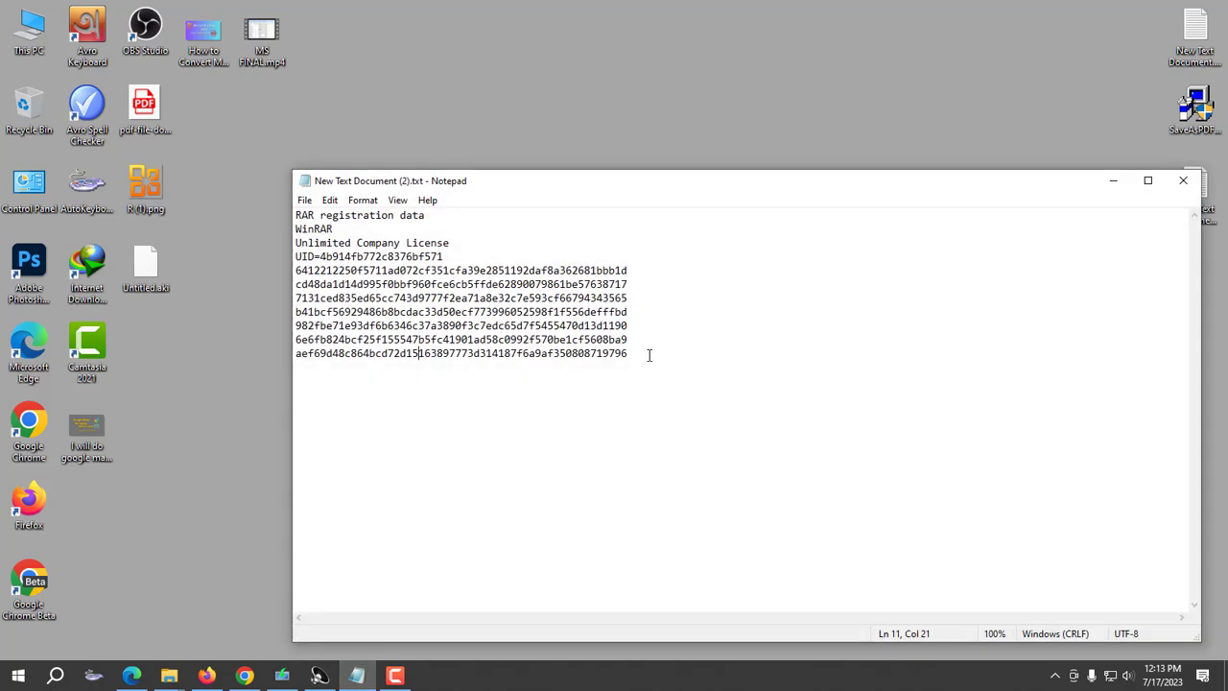
drag(649, 356, 296, 217)
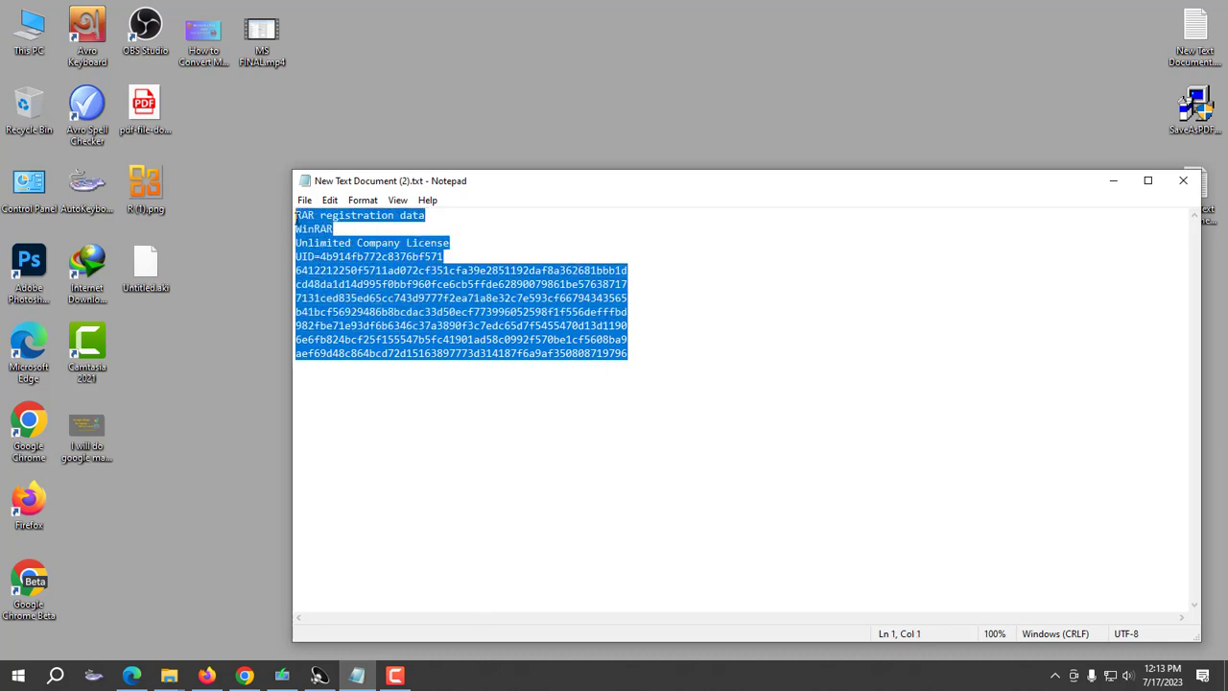
right_click(304, 217)
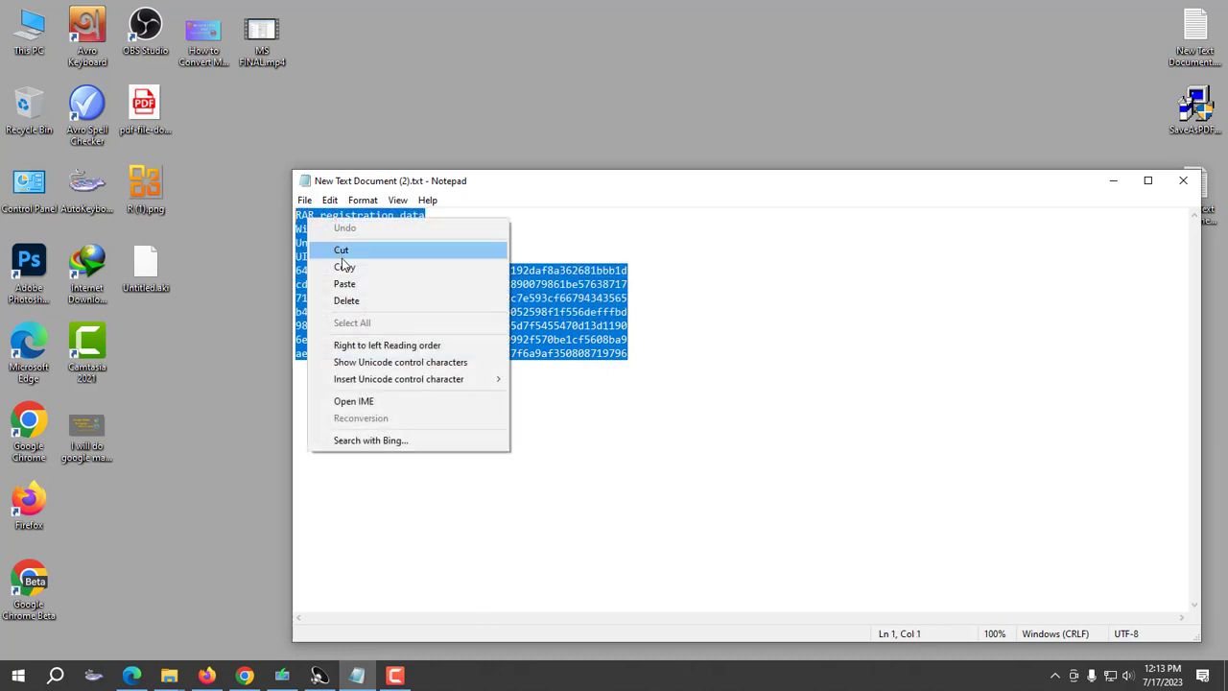
click(331, 263)
click(1114, 181)
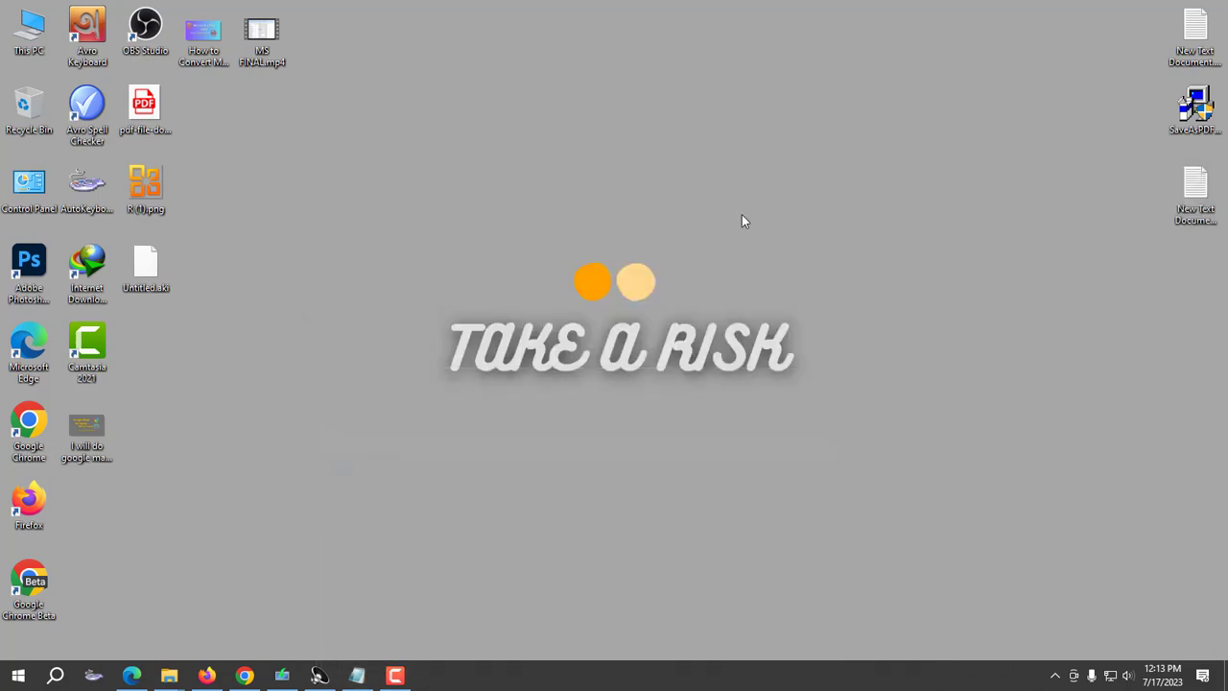
Create a new text document on the desktop and paste the WinRAR license registration data into it.
right_click(629, 98)
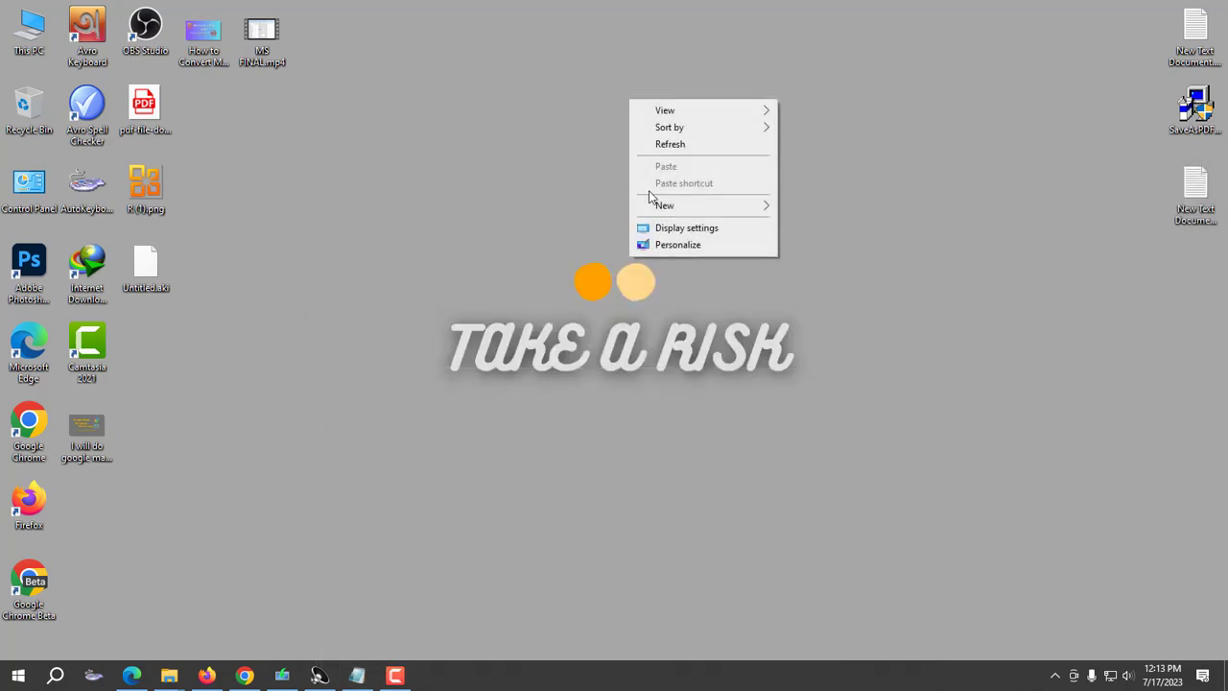
mouse_move(653, 206)
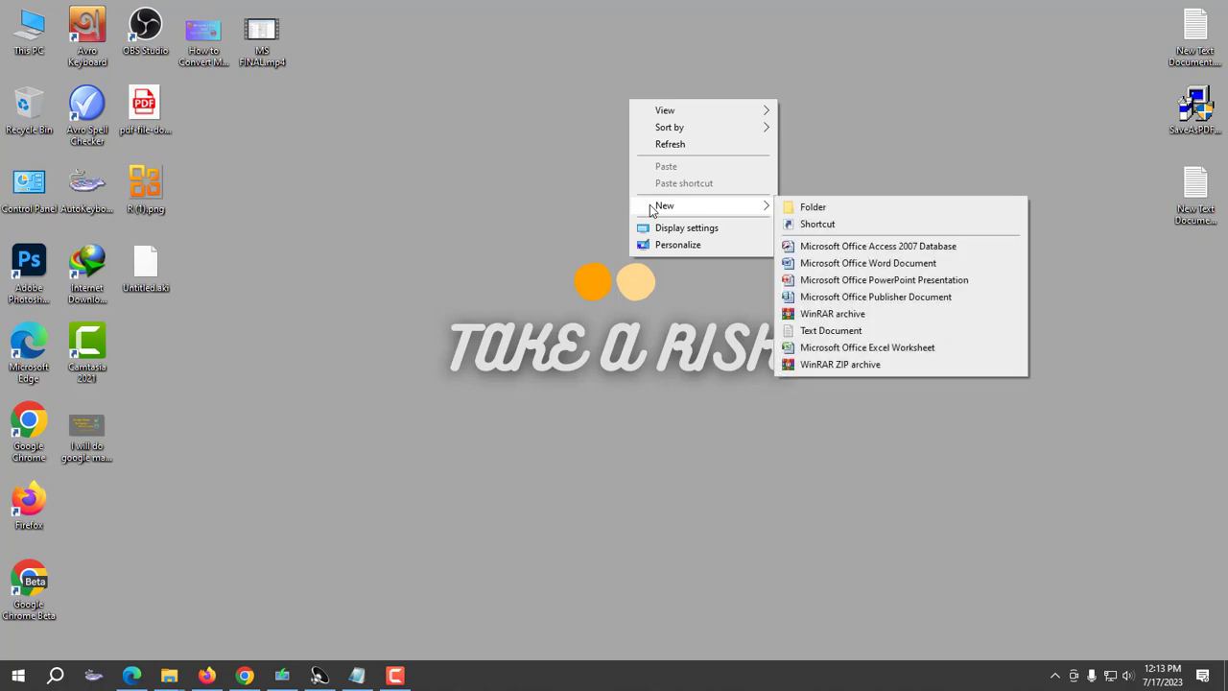
click(865, 334)
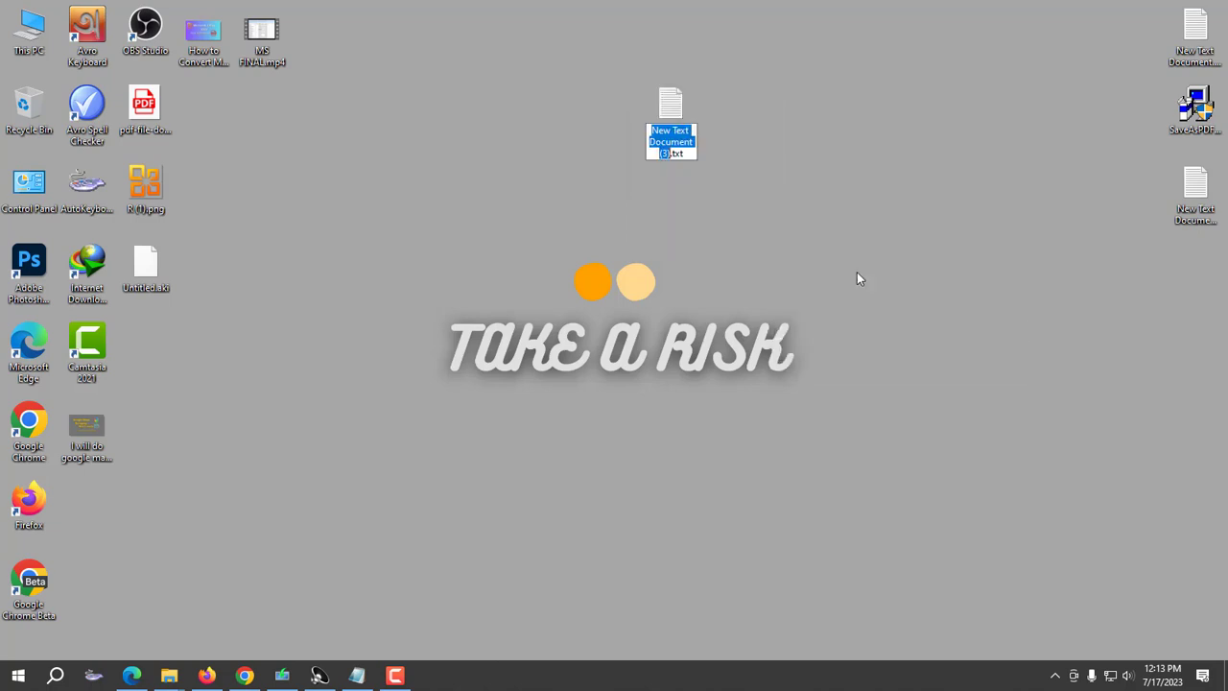
key(Return)
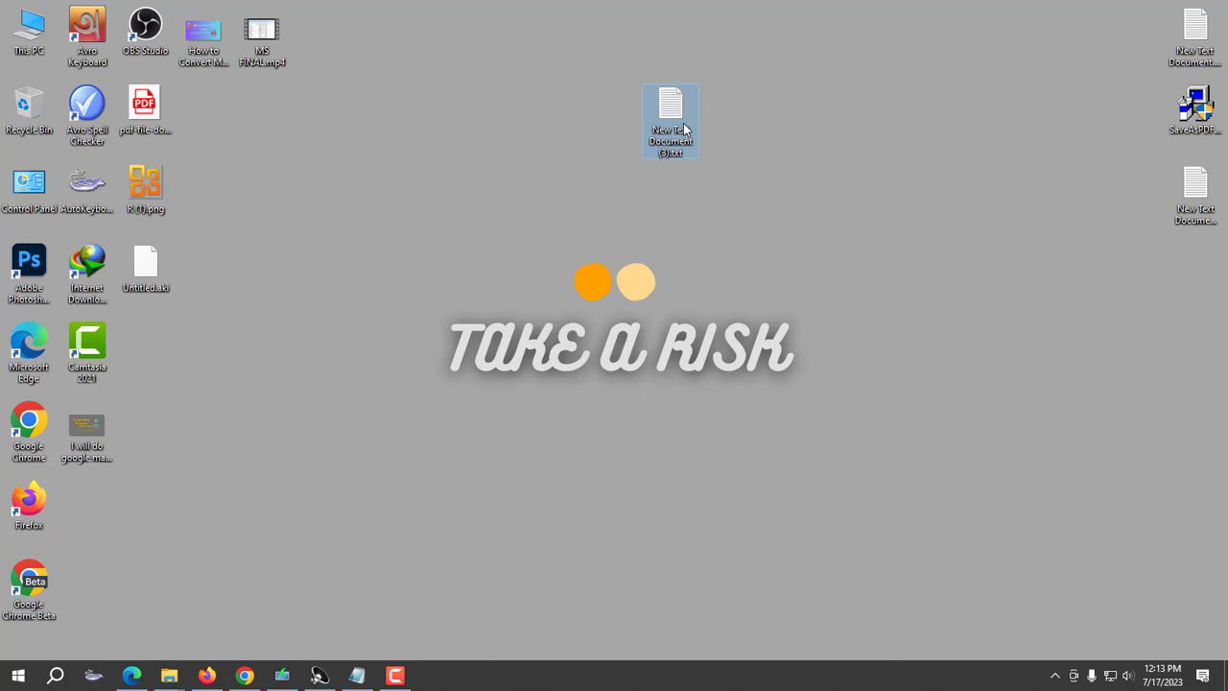
double_click(681, 131)
right_click(183, 223)
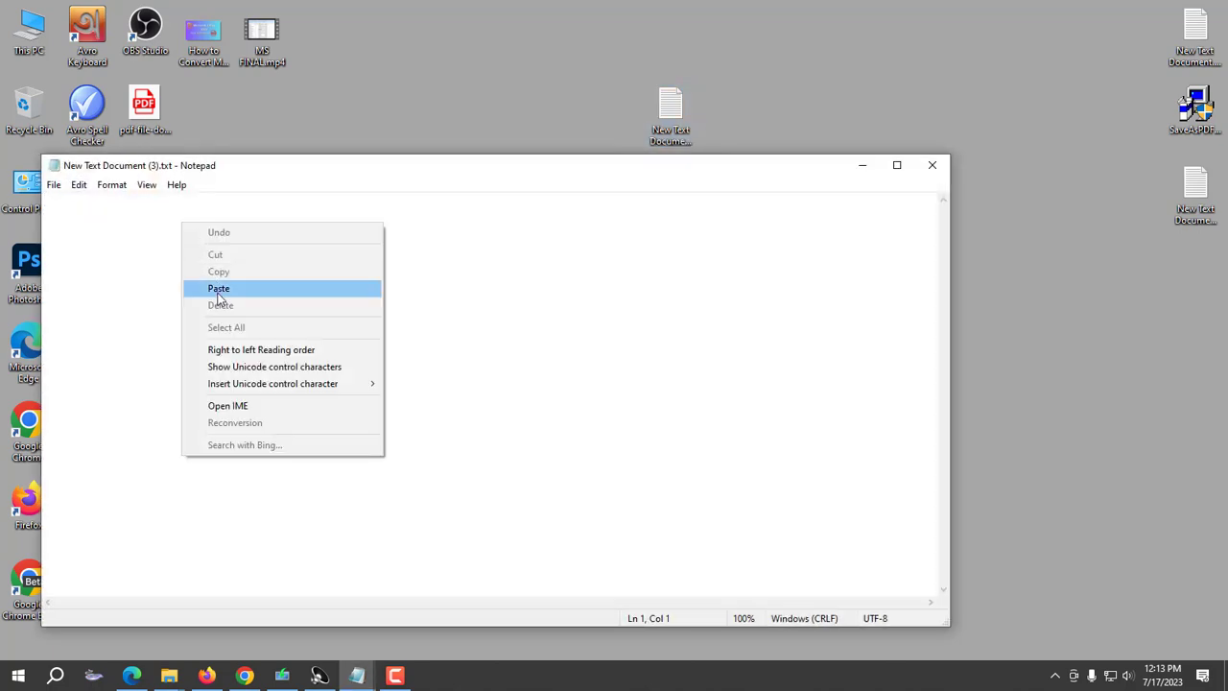
click(219, 285)
Save the text document to the Desktop as rarreg.key with the All Files type, and close it.
click(54, 185)
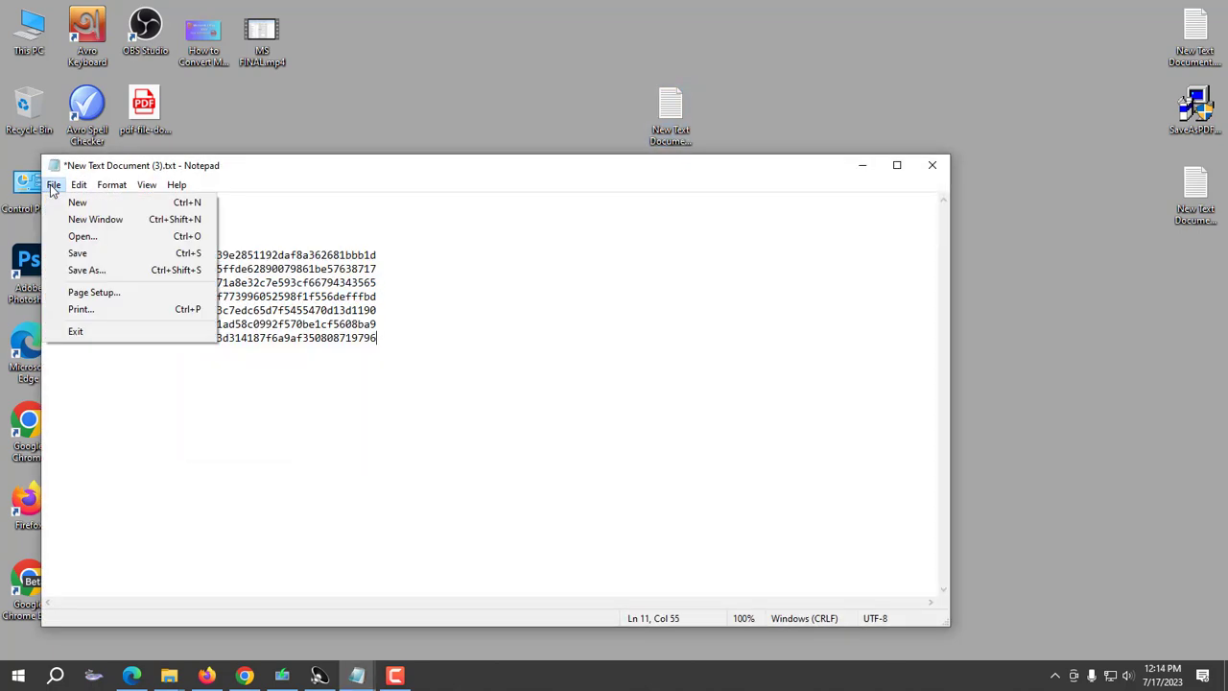
click(102, 269)
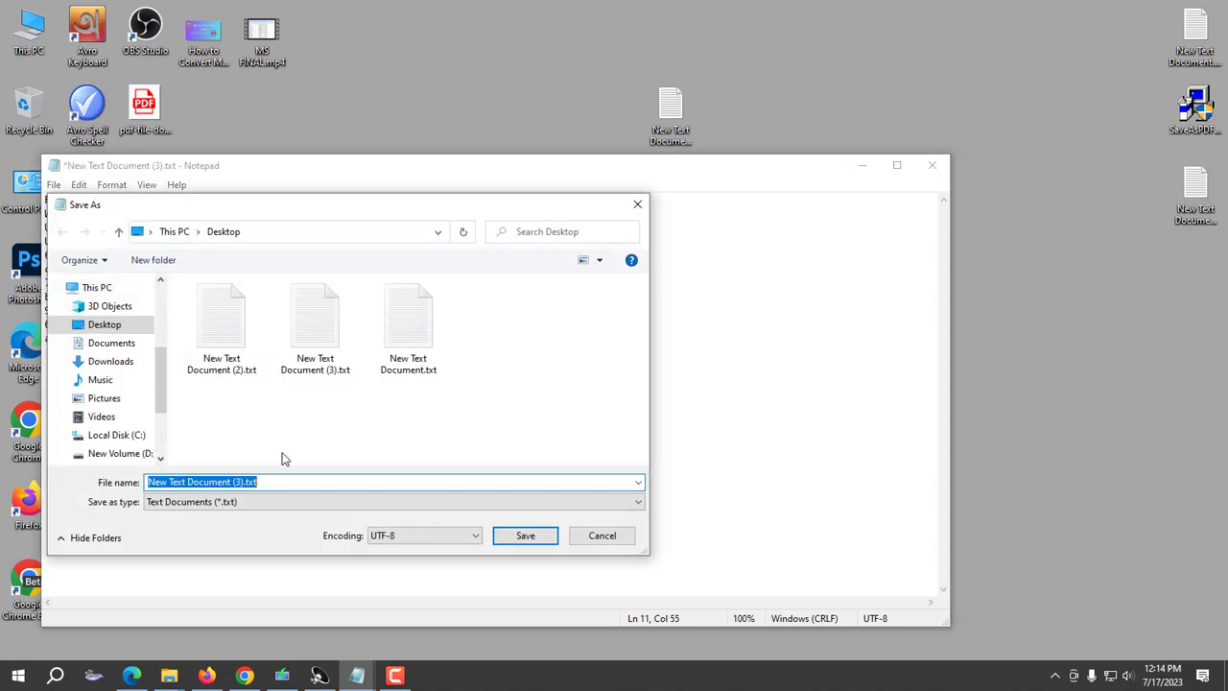
click(217, 505)
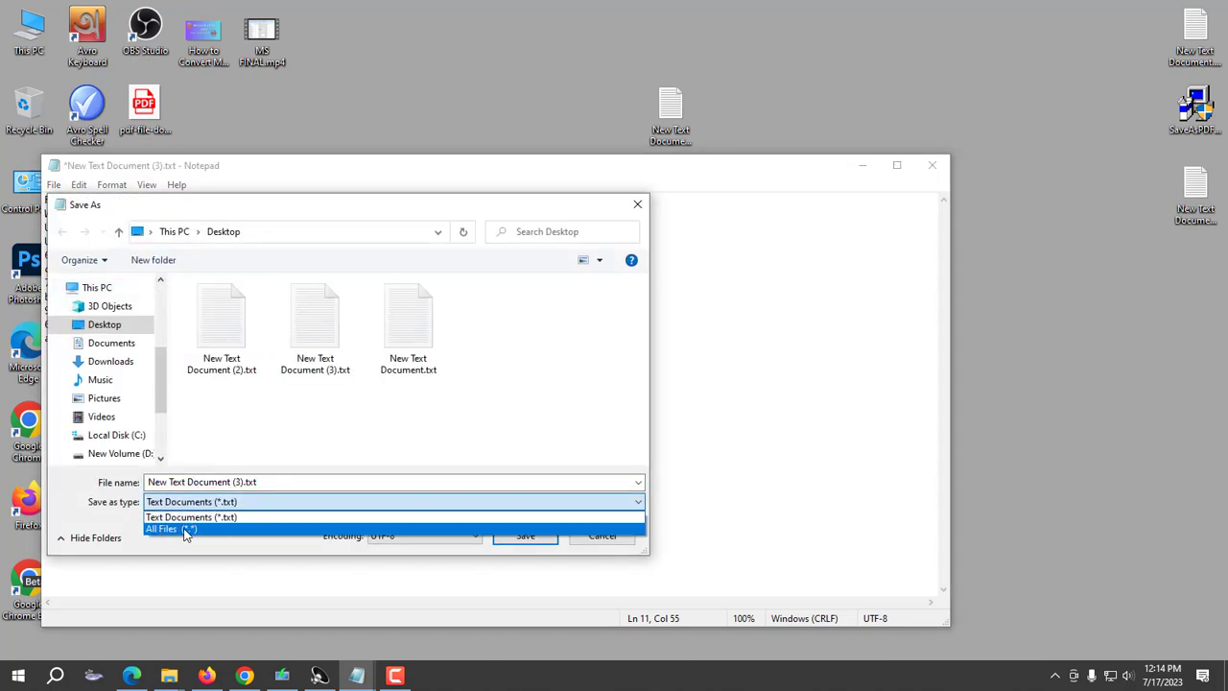
click(202, 531)
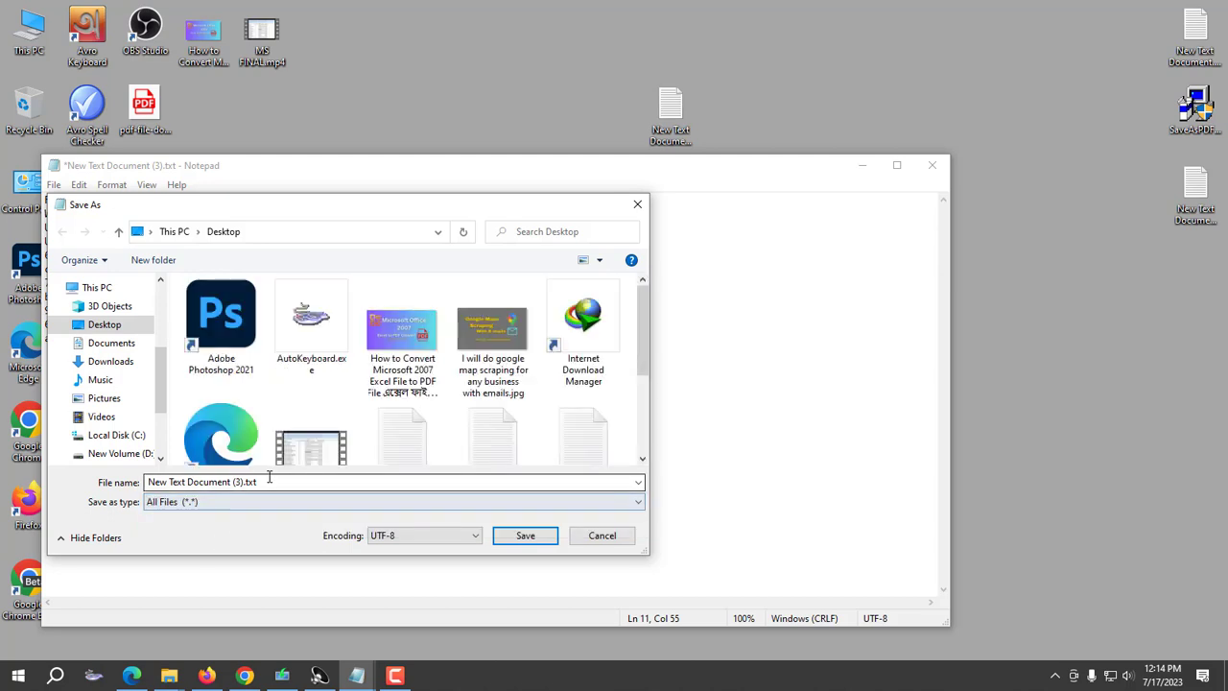
click(252, 481)
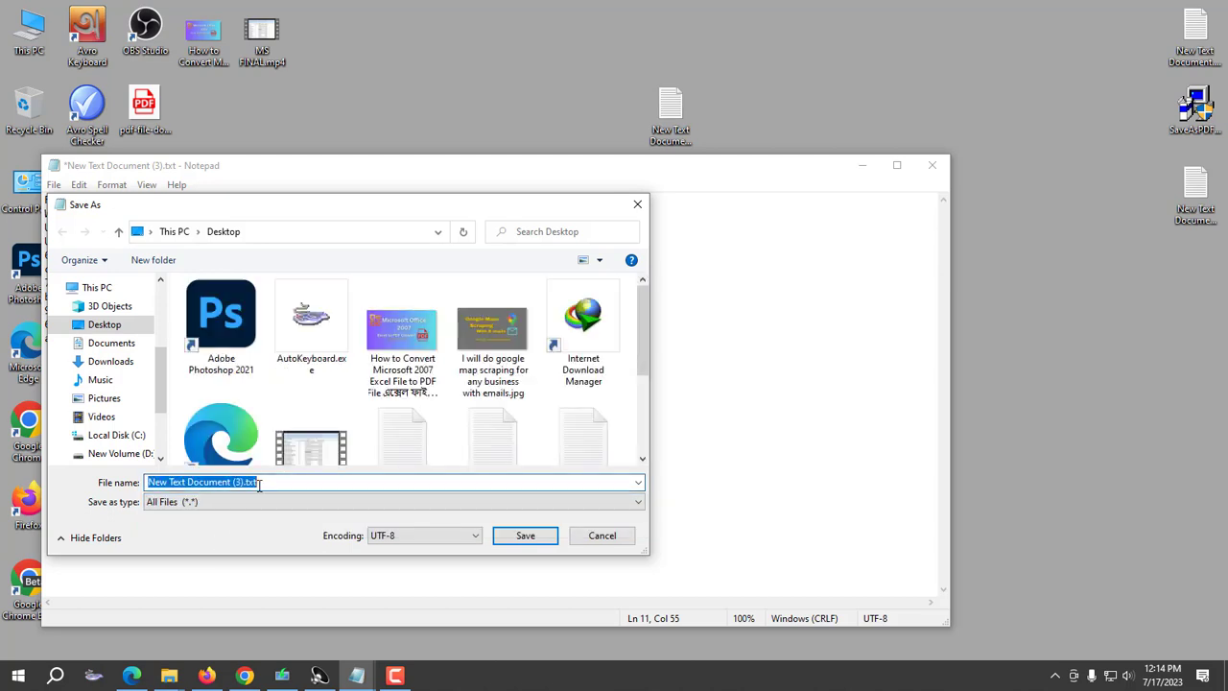
drag(271, 484, 147, 482)
key(BackSpace)
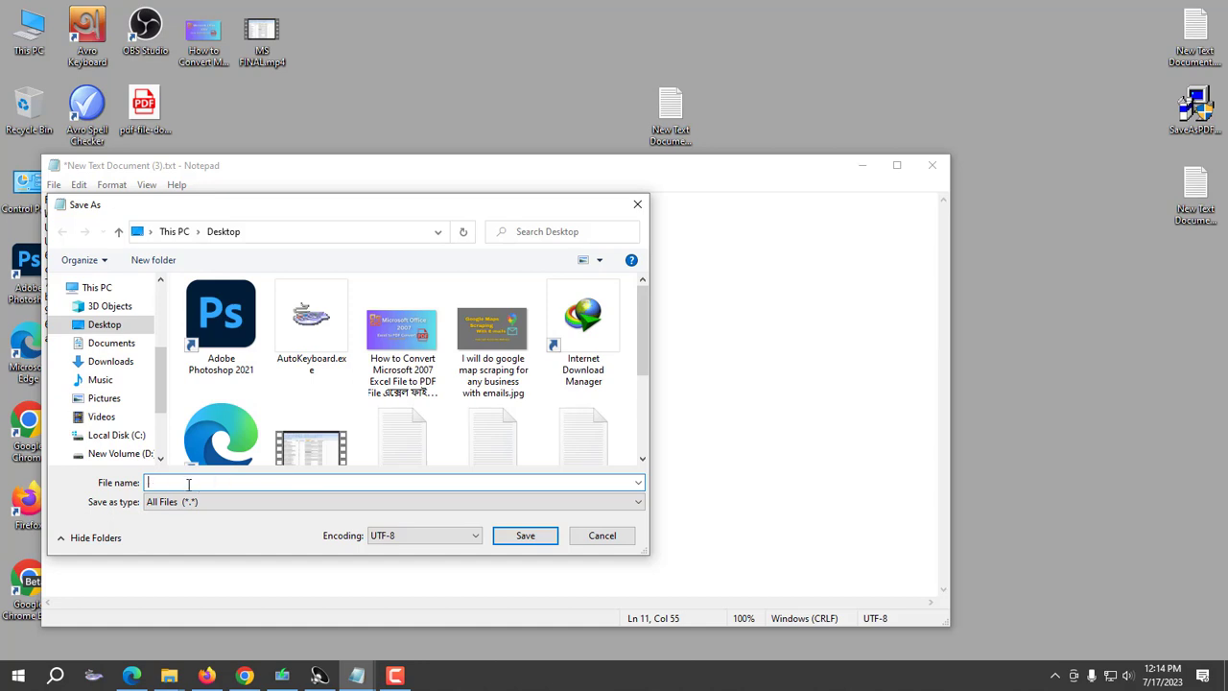
text(rarreg.key)
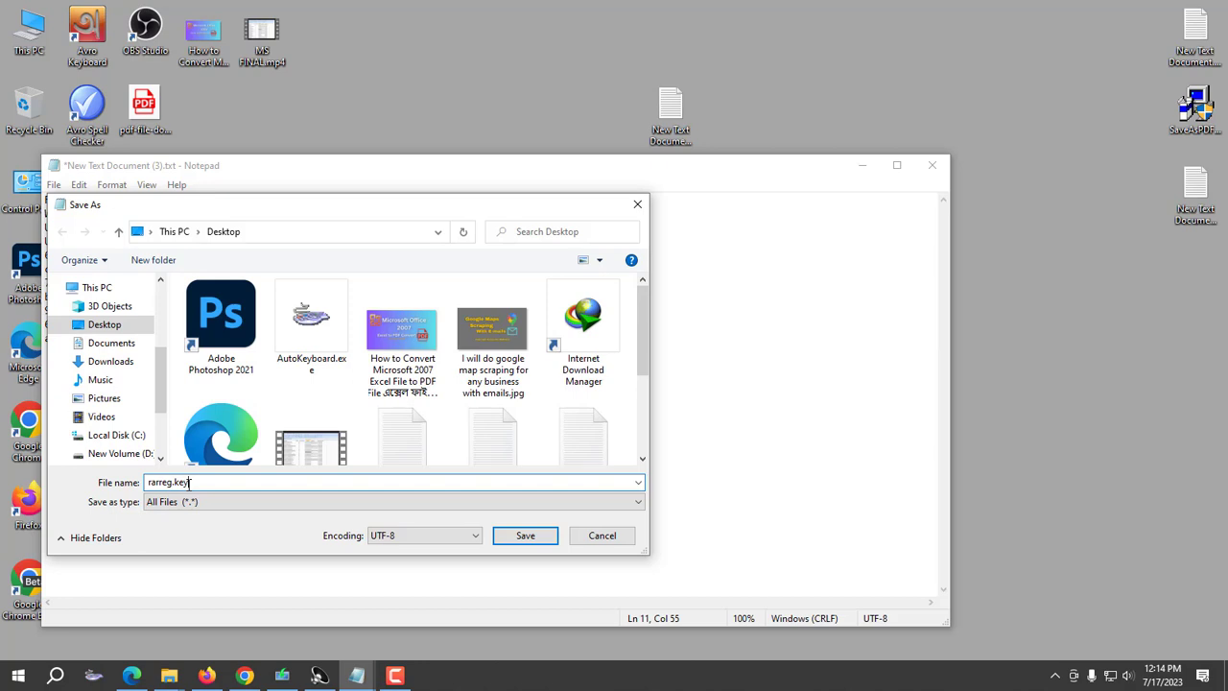
click(91, 323)
click(525, 537)
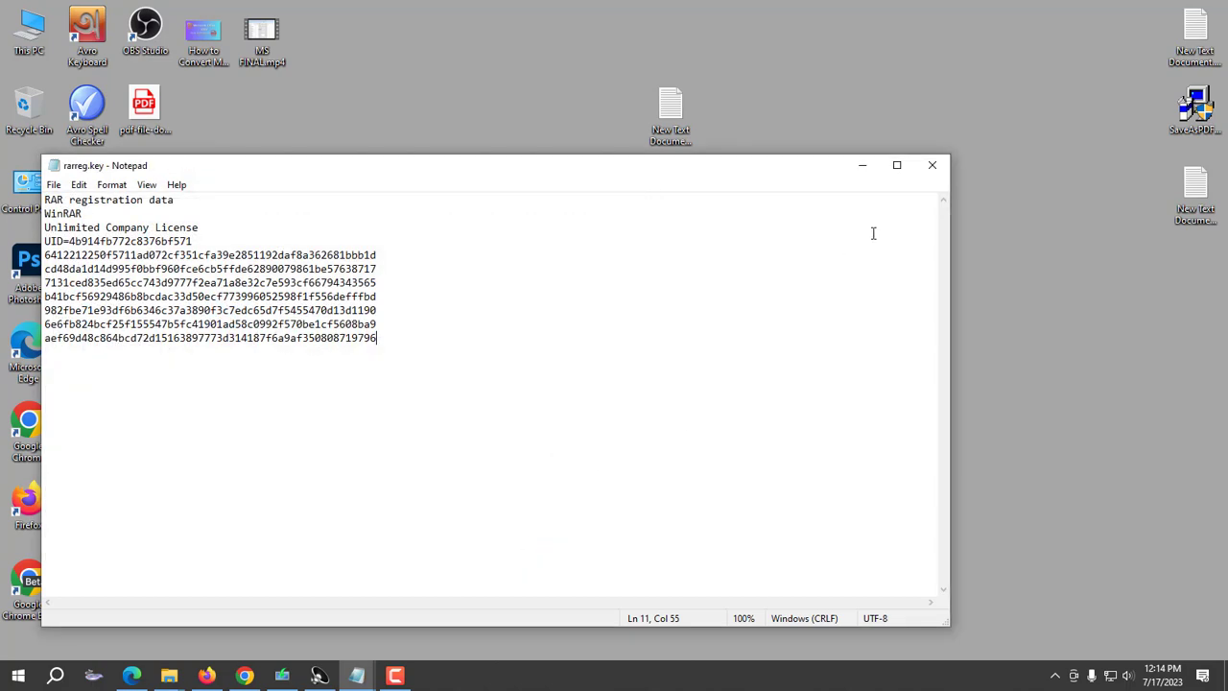
click(934, 169)
Move the rarreg.key file to an empty area of the desktop and refresh the desktop.
drag(87, 499, 971, 354)
right_click(890, 173)
click(968, 216)
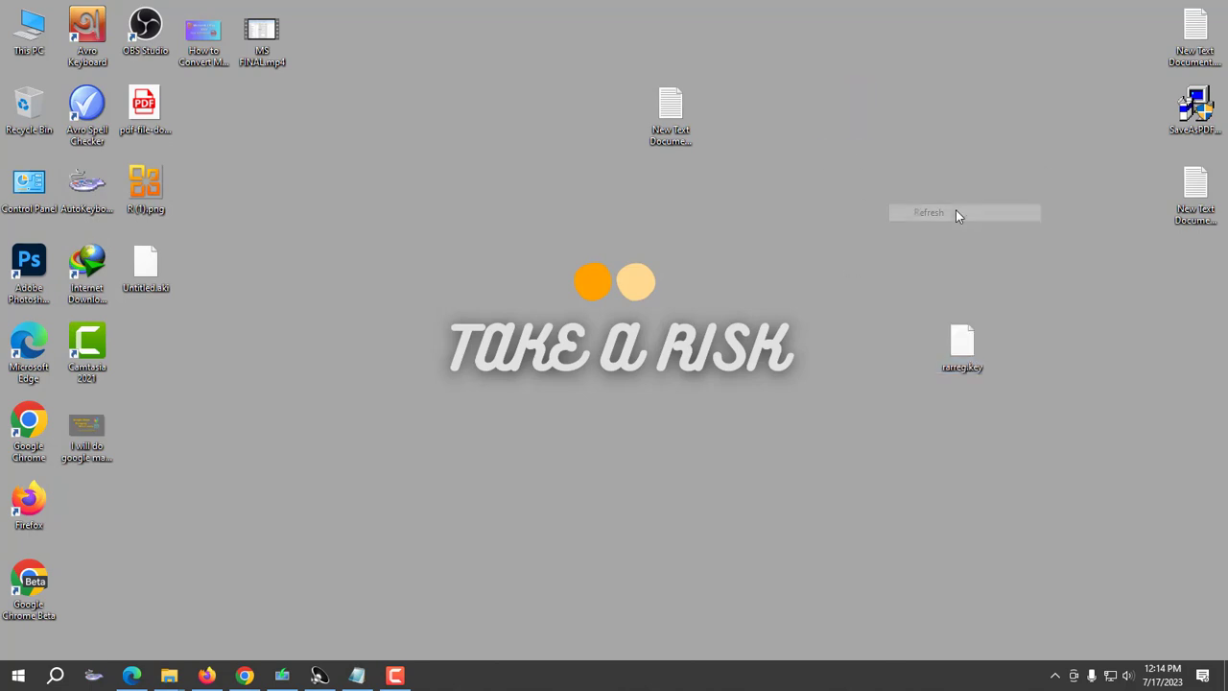
Open the WinRAR installation folder inside Program Files on Local Disk (C:).
double_click(19, 38)
click(283, 420)
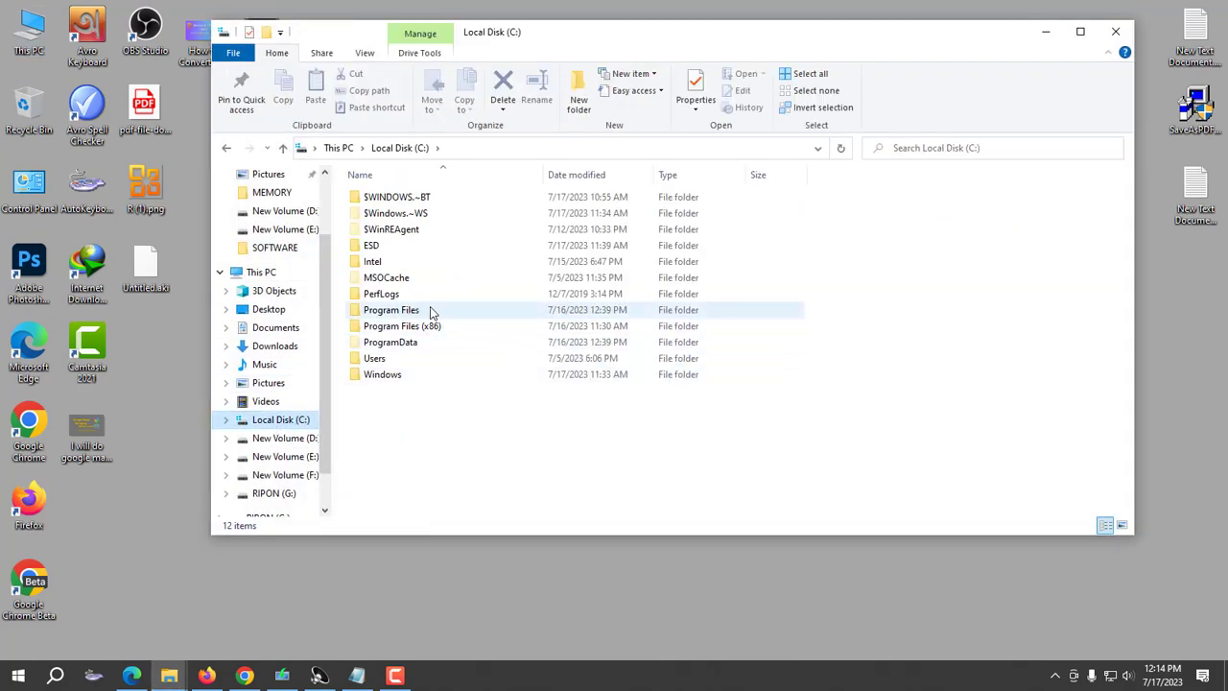
double_click(431, 312)
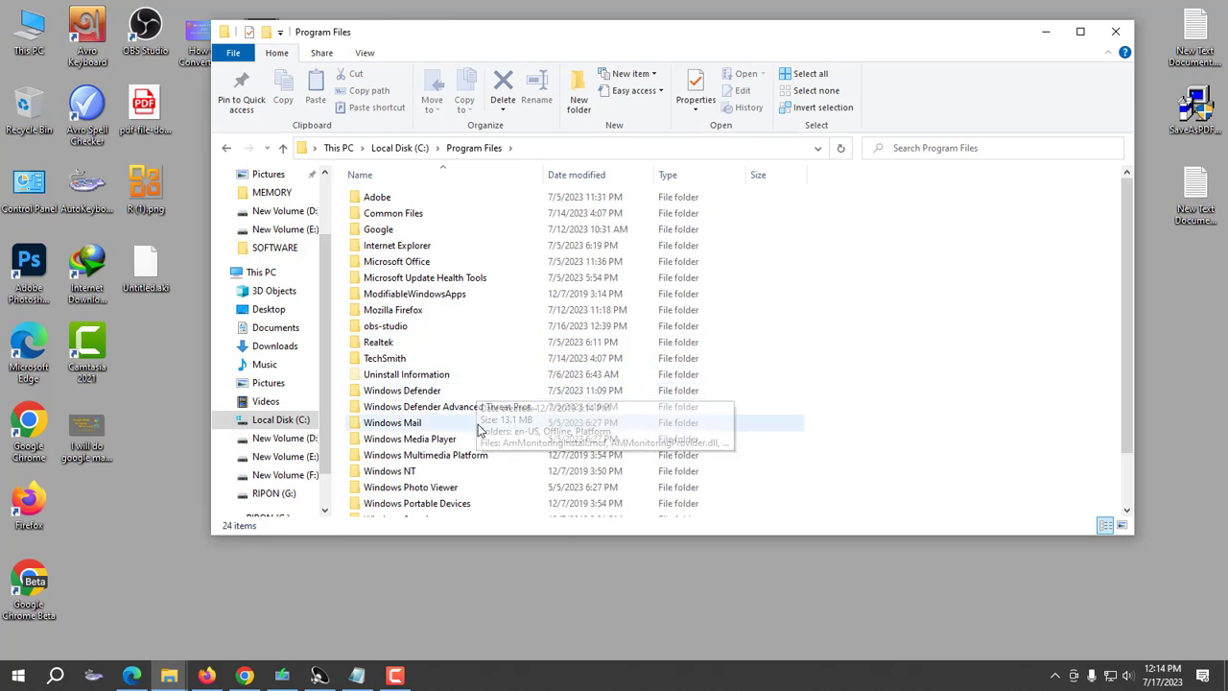
scroll(478, 468, down, 2)
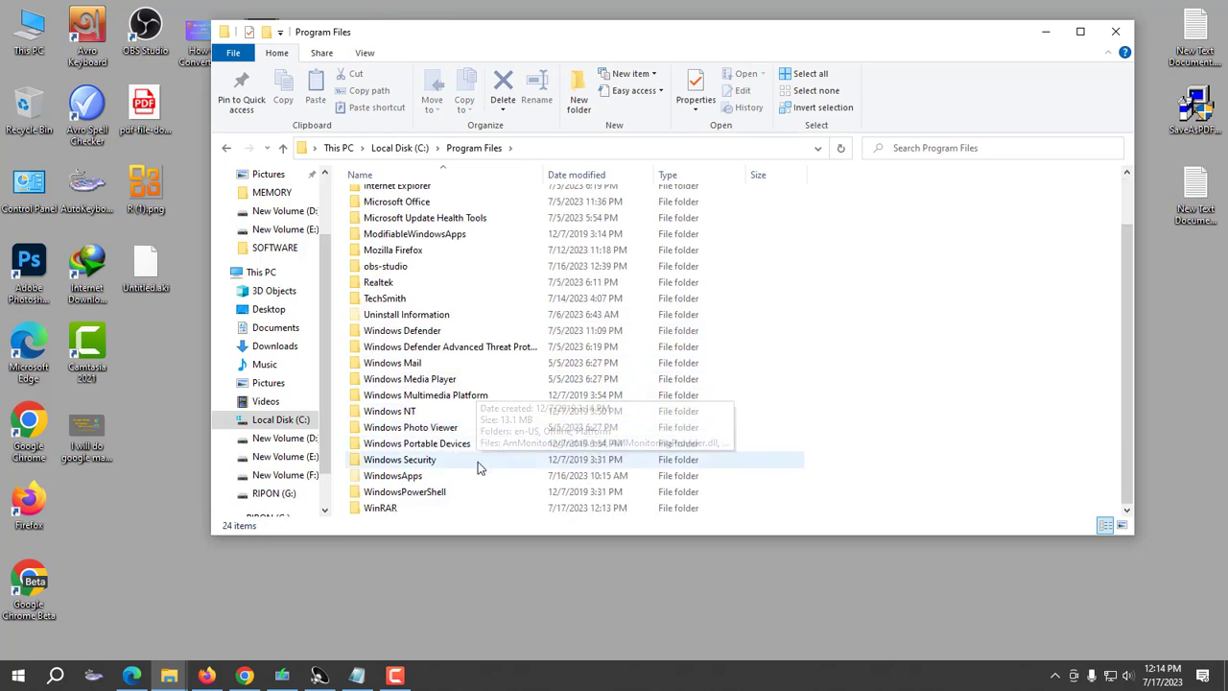
double_click(414, 509)
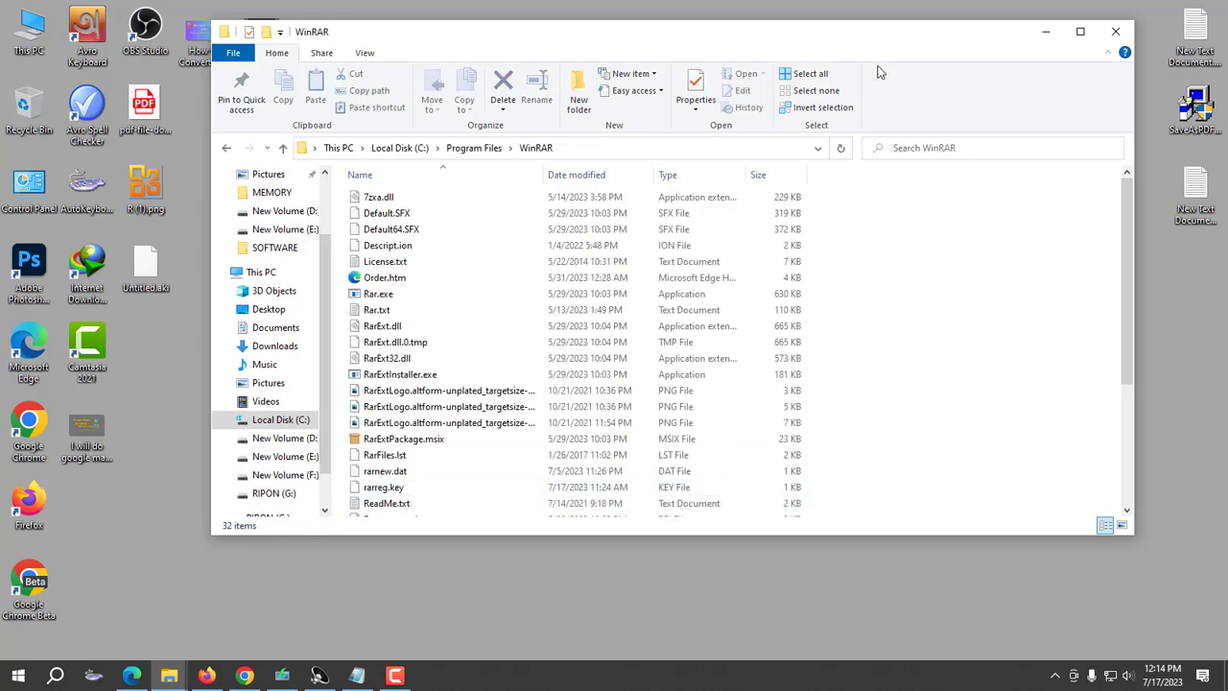
Move rarreg.key from the desktop into the WinRAR folder, replacing the existing file and granting administrator permission.
drag(862, 36, 684, 42)
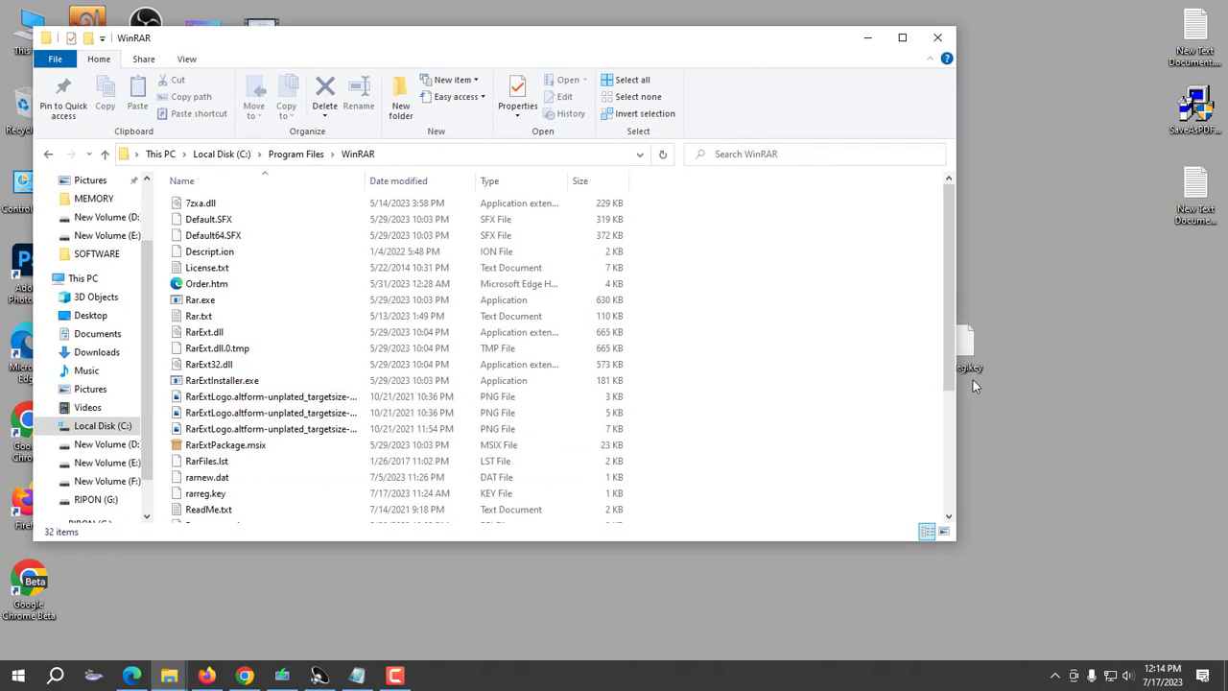
drag(973, 382, 1051, 365)
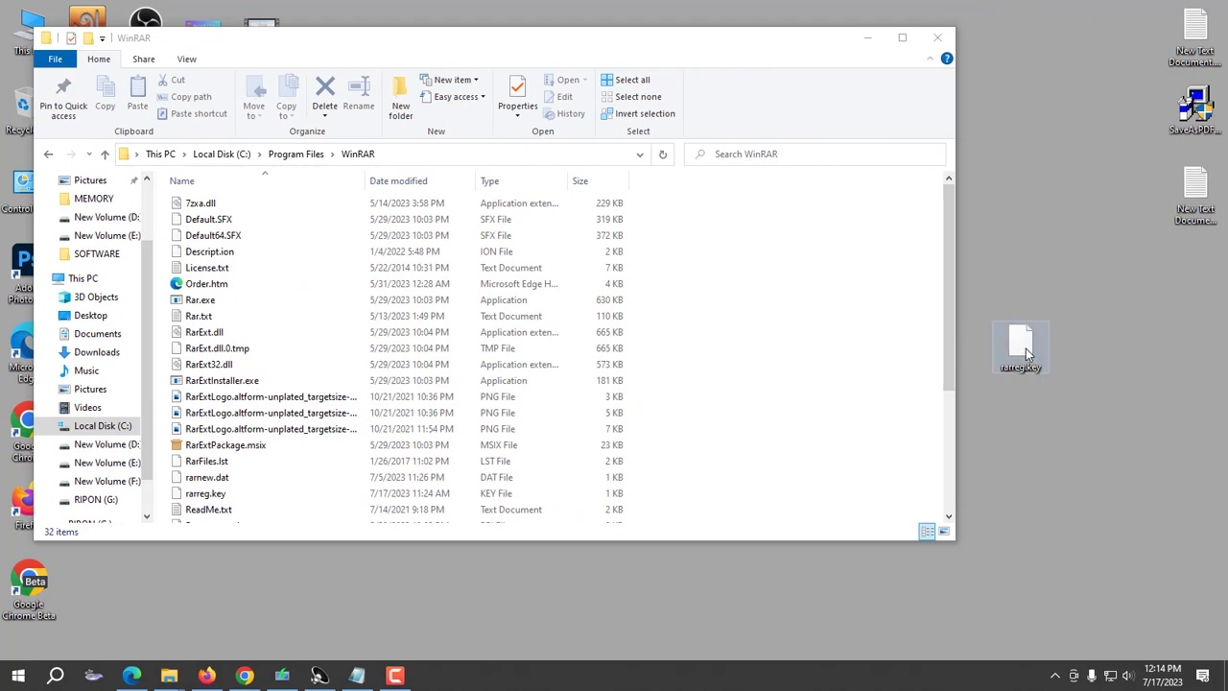
drag(1061, 407, 687, 323)
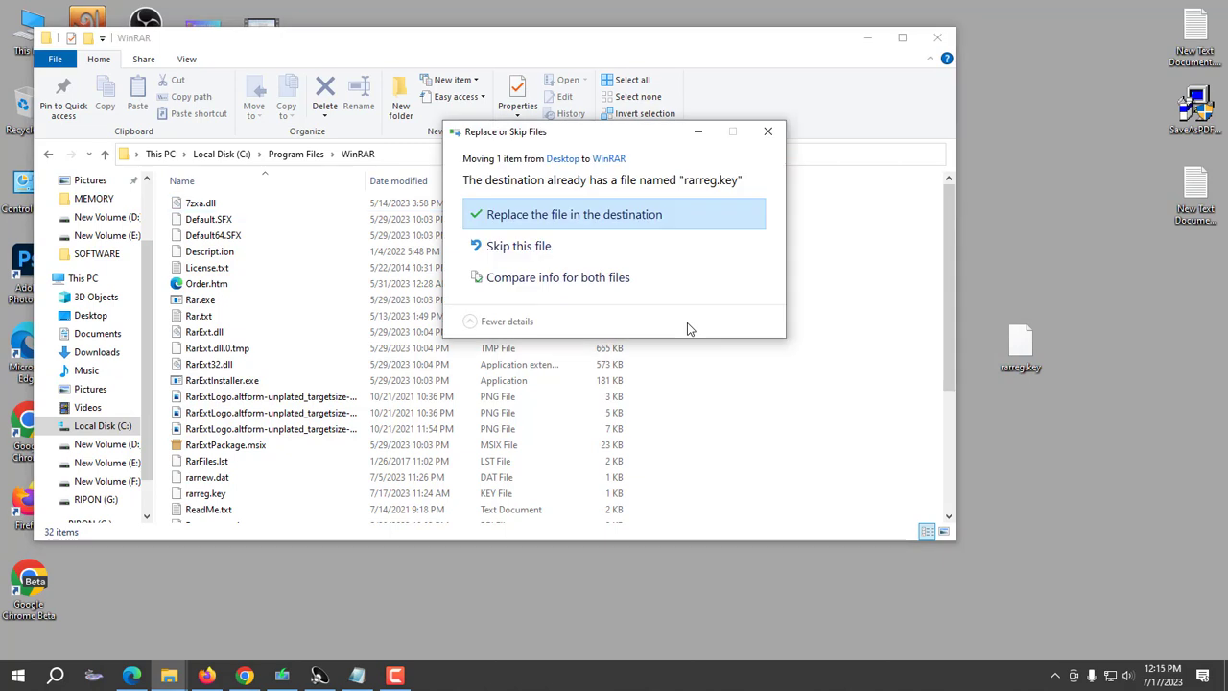
click(508, 217)
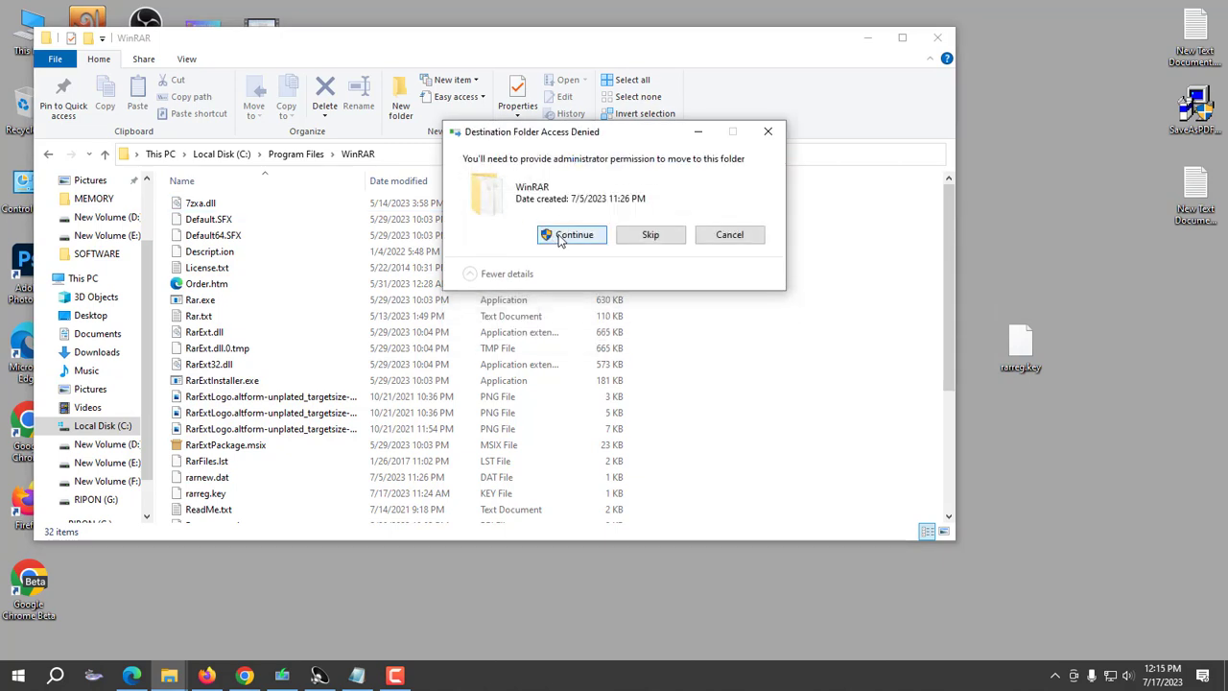
click(553, 237)
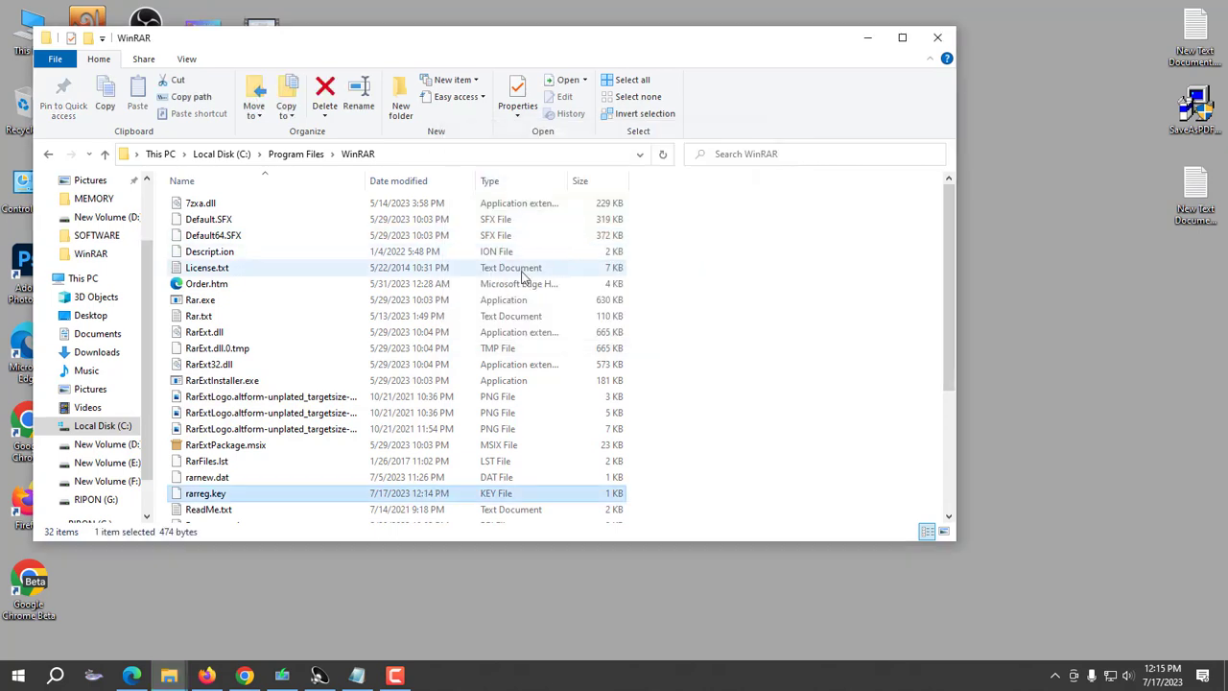
Launch WinRAR.exe from the WinRAR installation folder.
scroll(307, 288, down, 4)
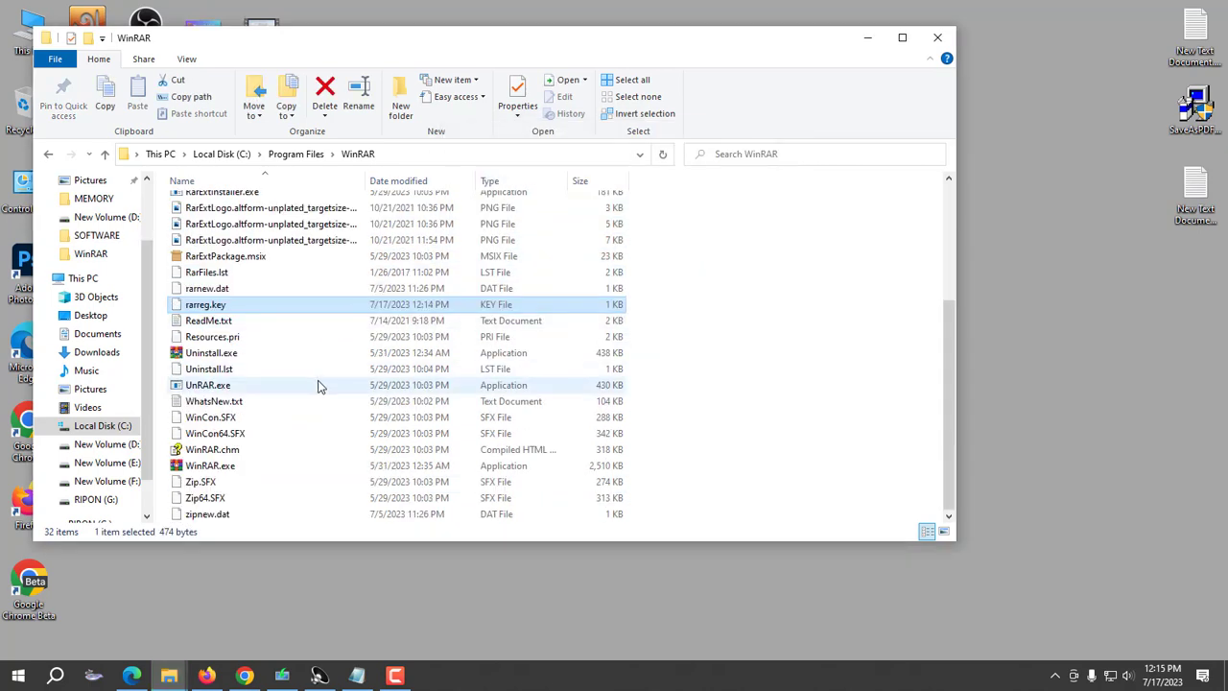
click(206, 467)
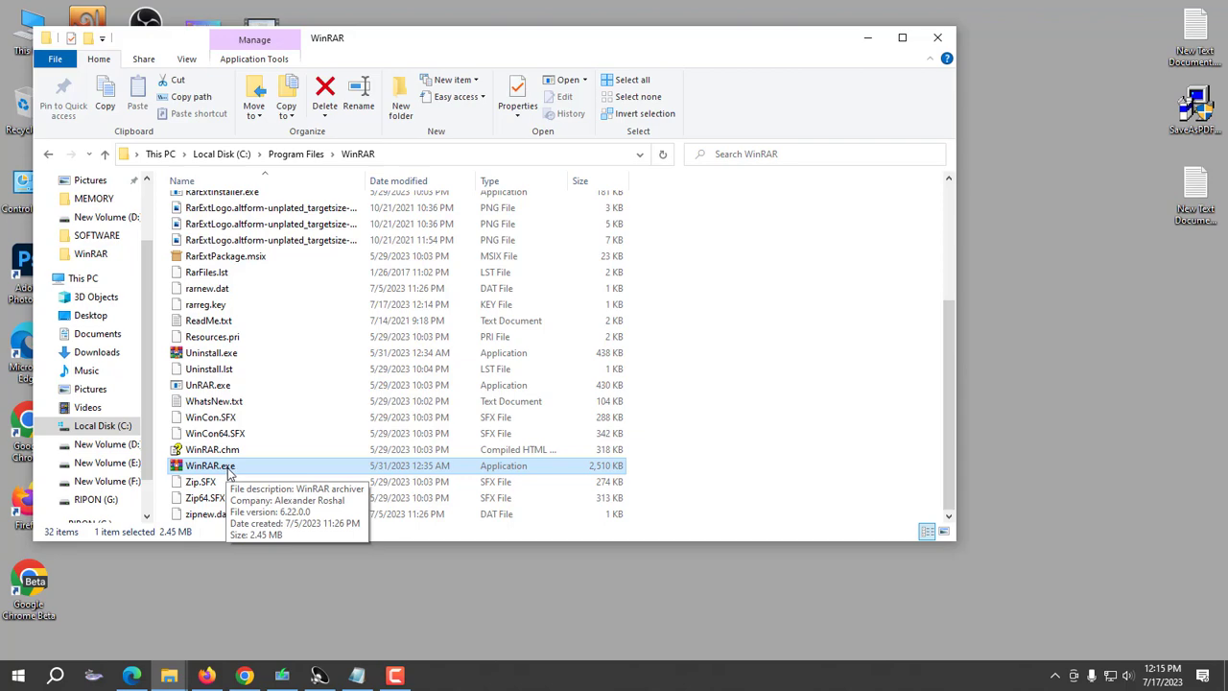
double_click(228, 470)
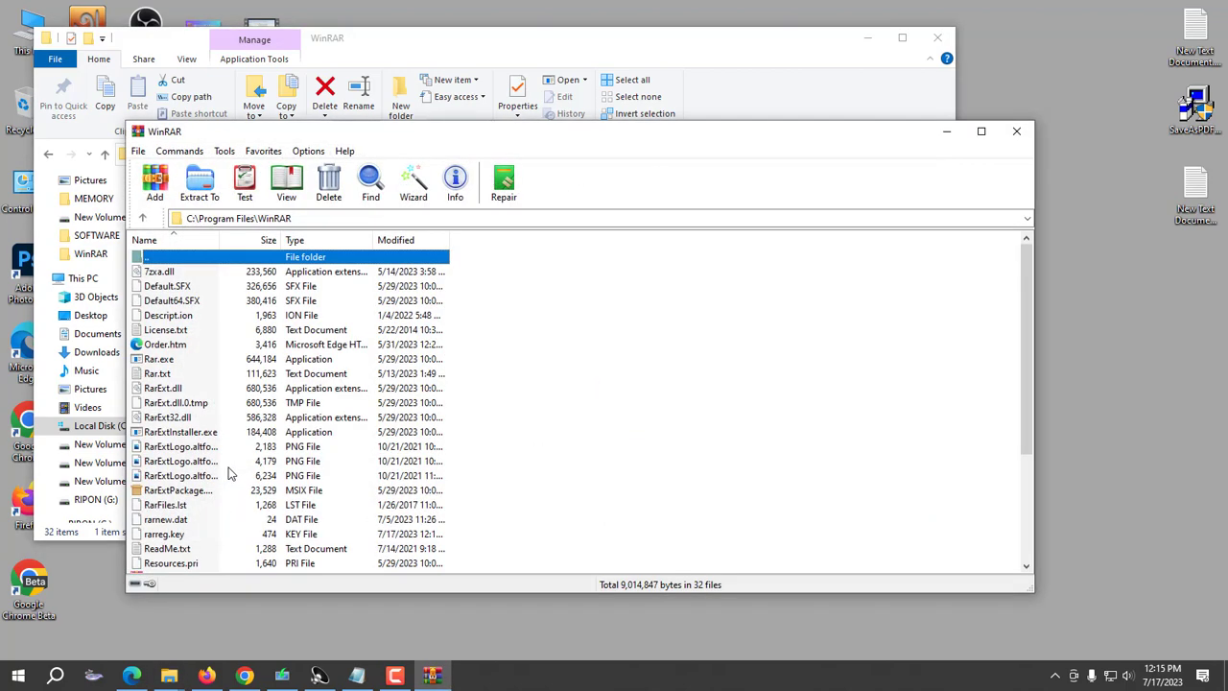
Check the registration details in the About WinRAR information, then close WinRAR and the folder window.
click(345, 150)
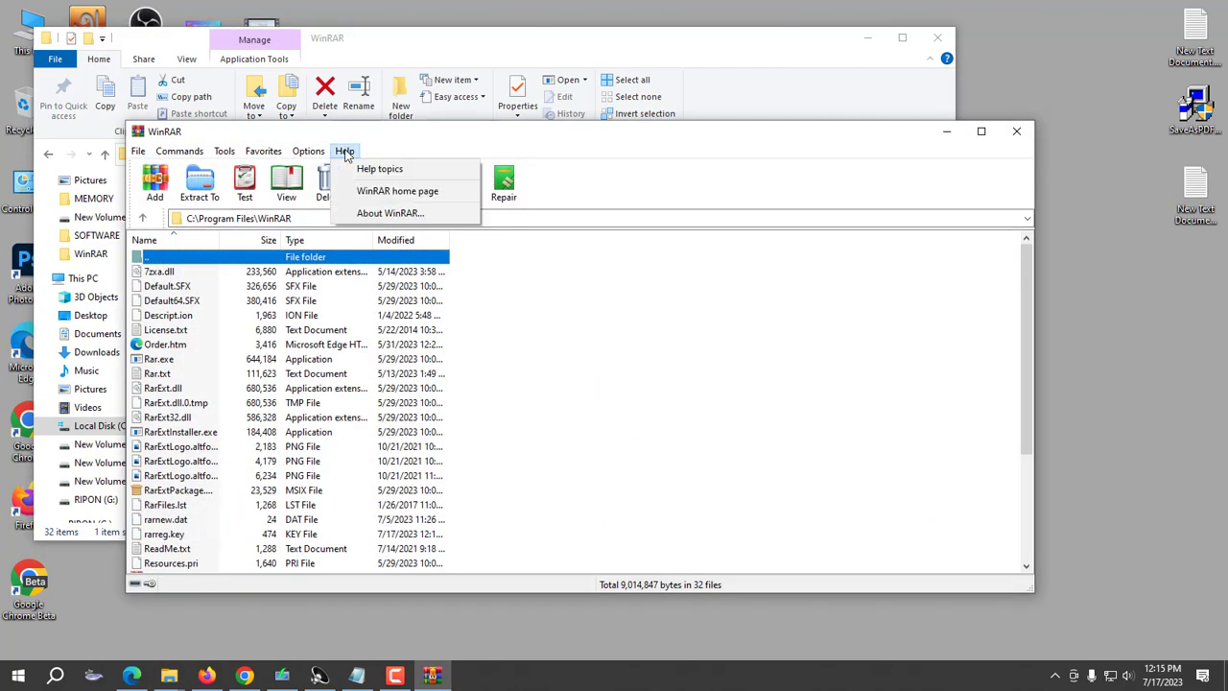
click(384, 213)
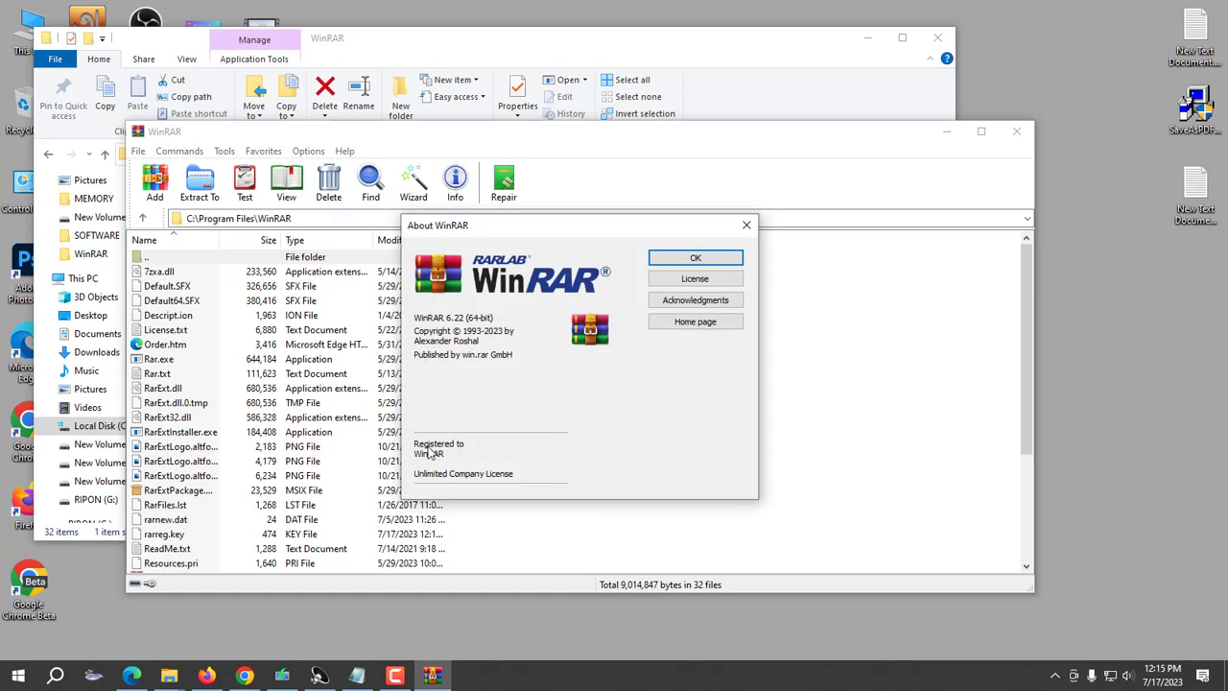
click(747, 225)
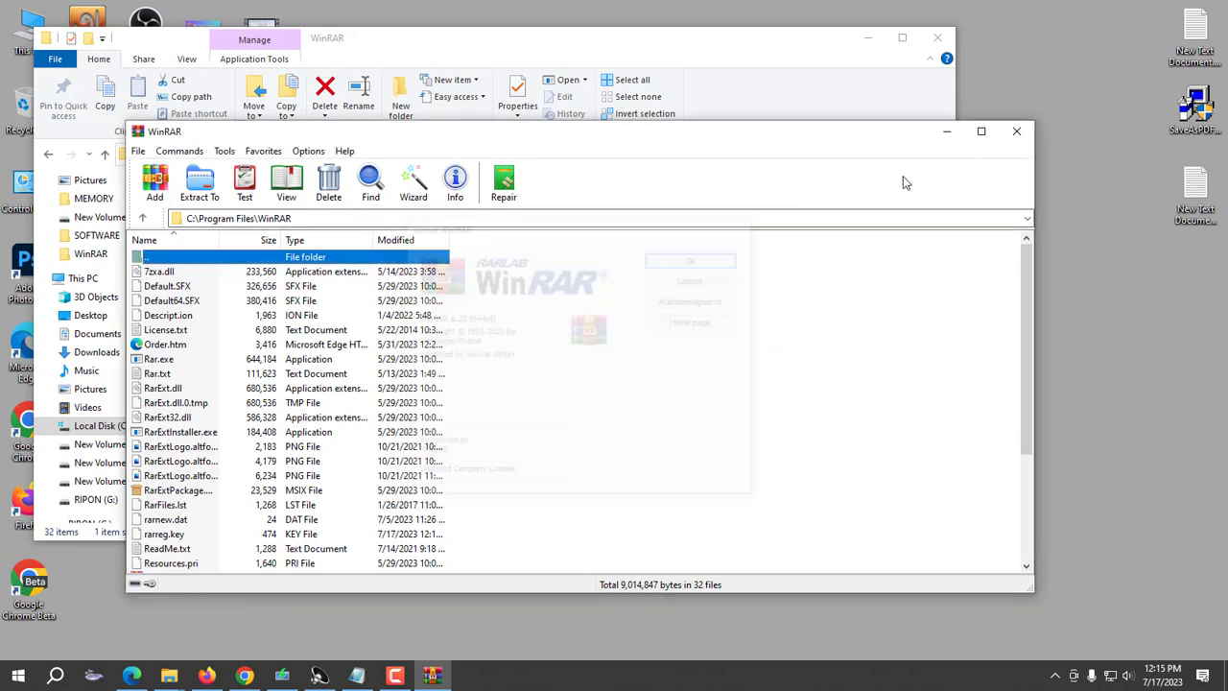
click(1017, 131)
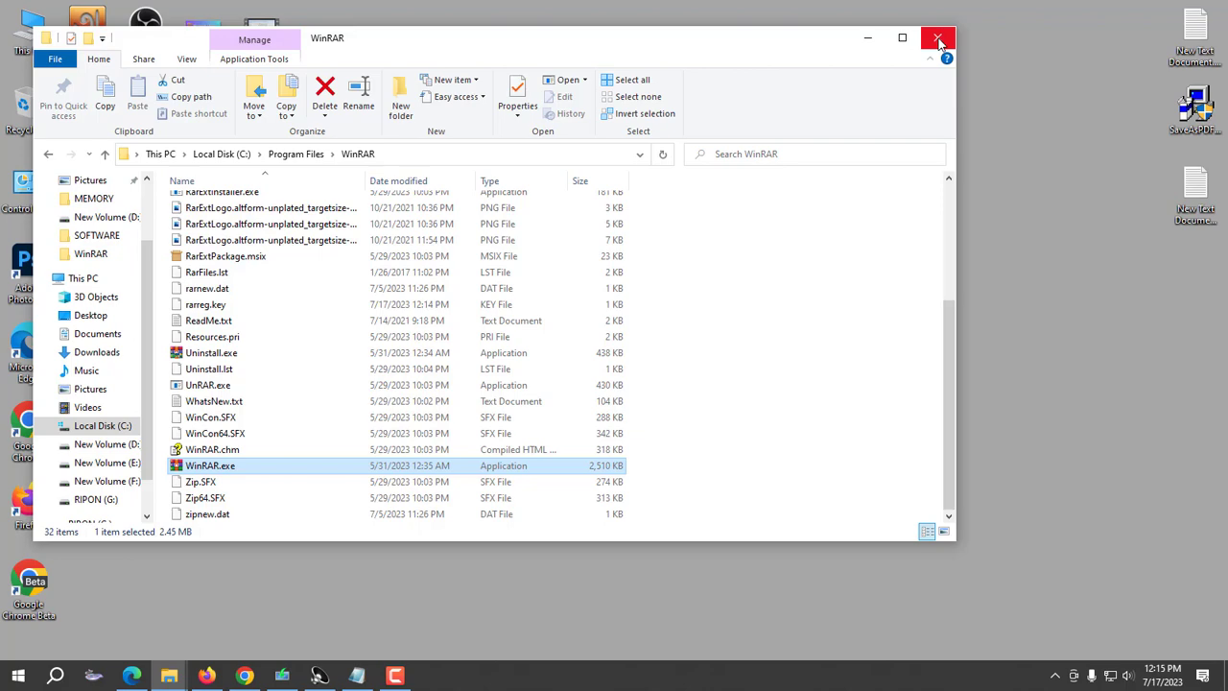
click(938, 39)
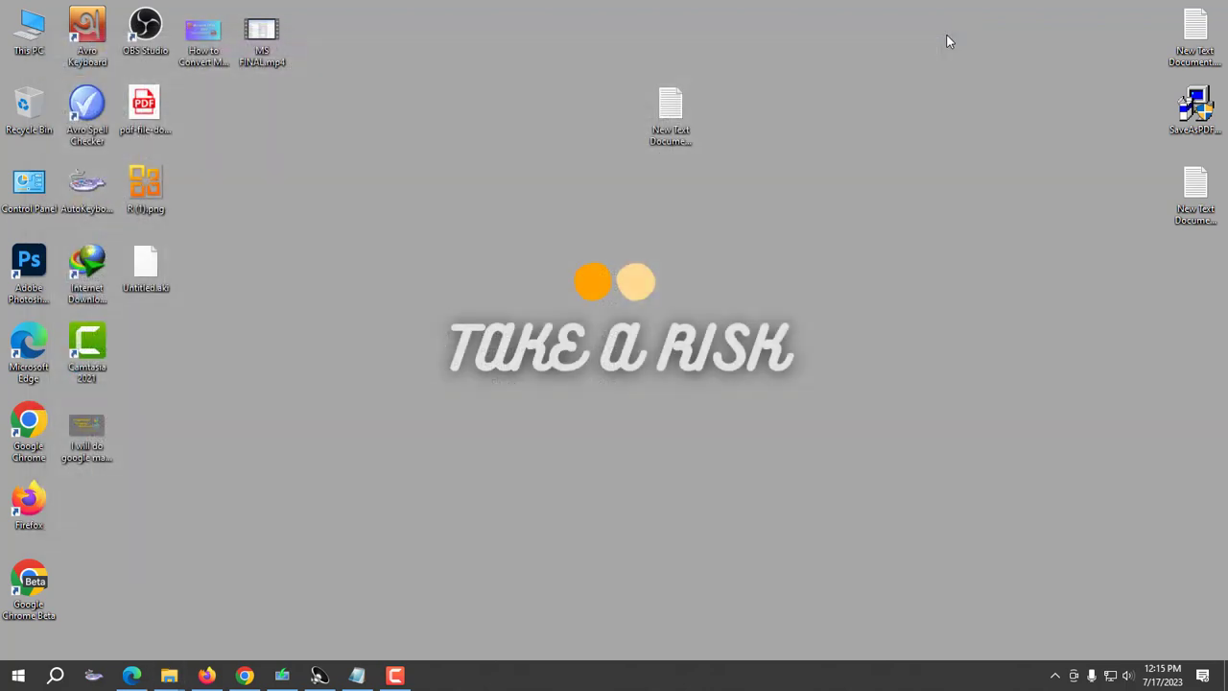